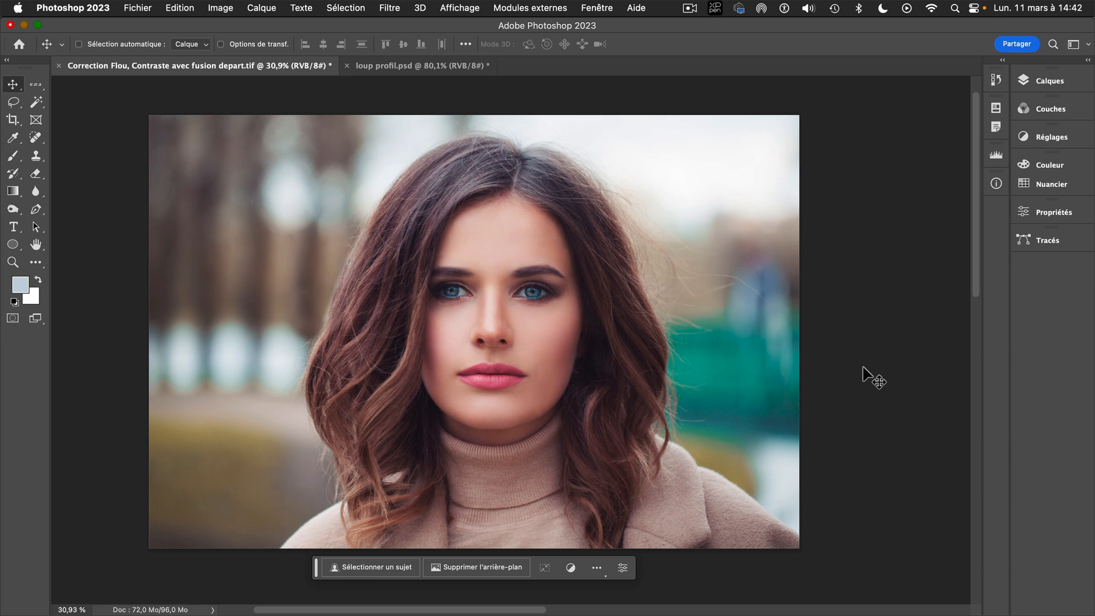
{"action": "left_click_drag", "start_coordinate": [489, 338], "coordinate": [525, 346]}
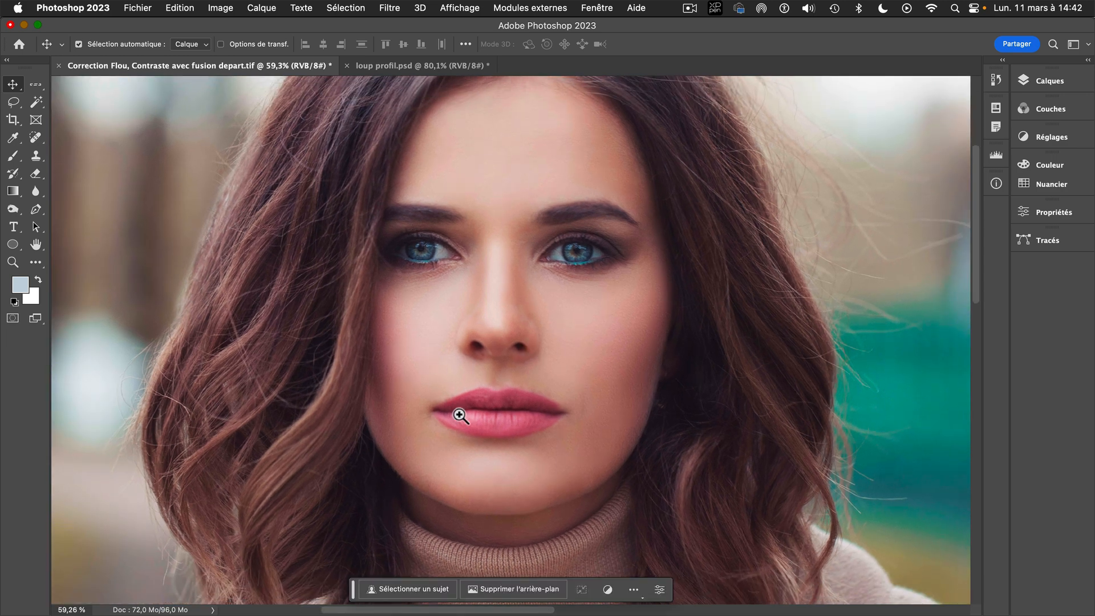
{"action": "left_click_drag", "start_coordinate": [638, 384], "coordinate": [570, 357]}
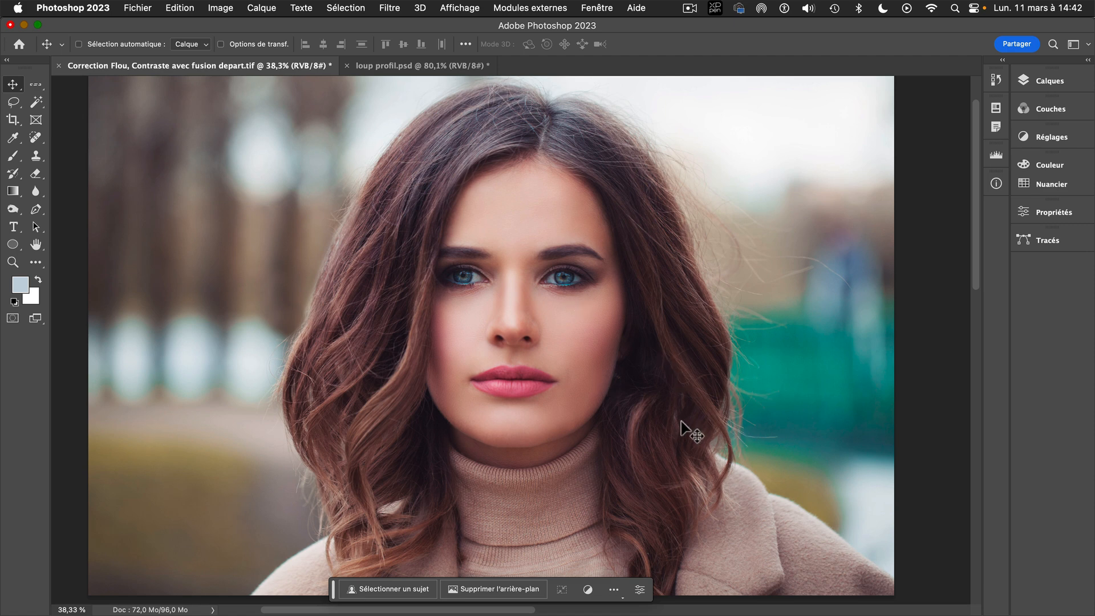
{"action": "scroll", "coordinate": [587, 406], "scroll_direction": "up", "scroll_amount": 3}
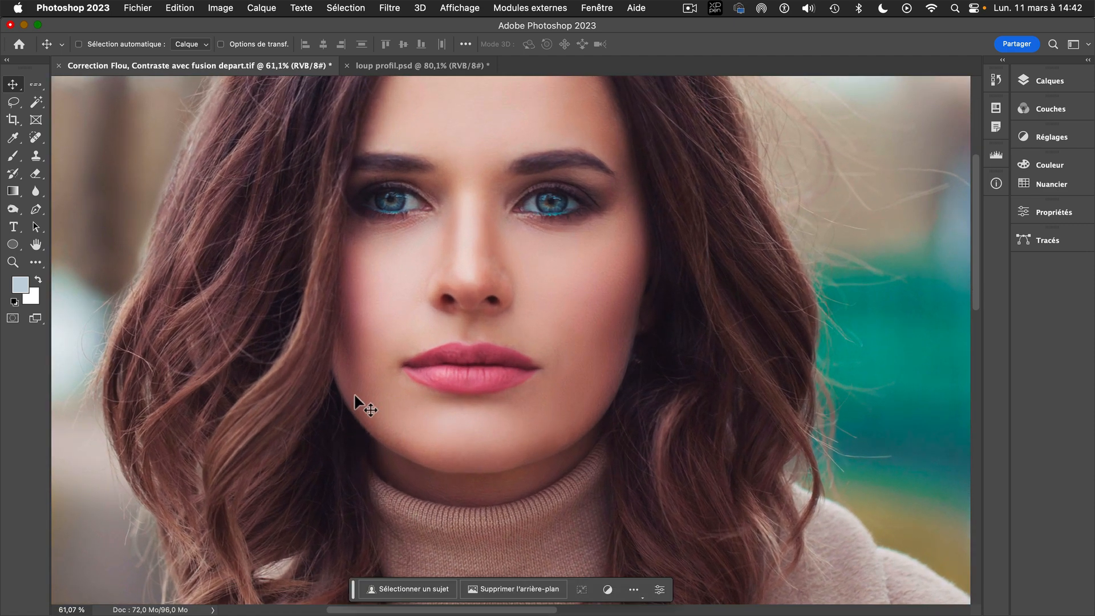
{"action": "scroll", "coordinate": [636, 378], "scroll_direction": "down", "scroll_amount": 1}
{"action": "scroll", "coordinate": [637, 378], "scroll_direction": "down", "scroll_amount": 2}
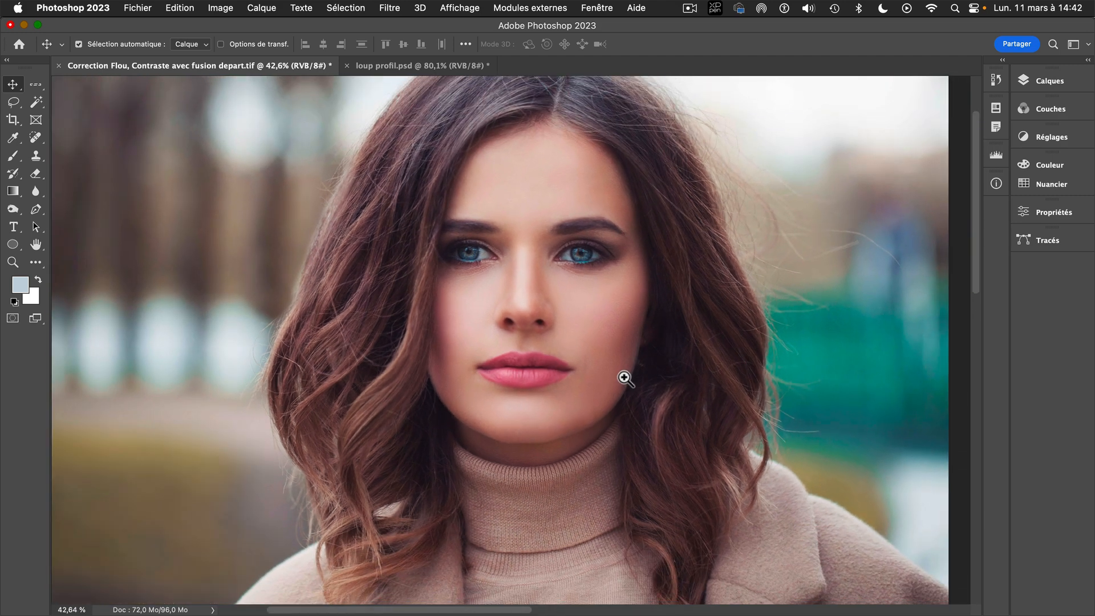
{"action": "scroll", "coordinate": [566, 358], "scroll_direction": "left", "scroll_amount": 3}
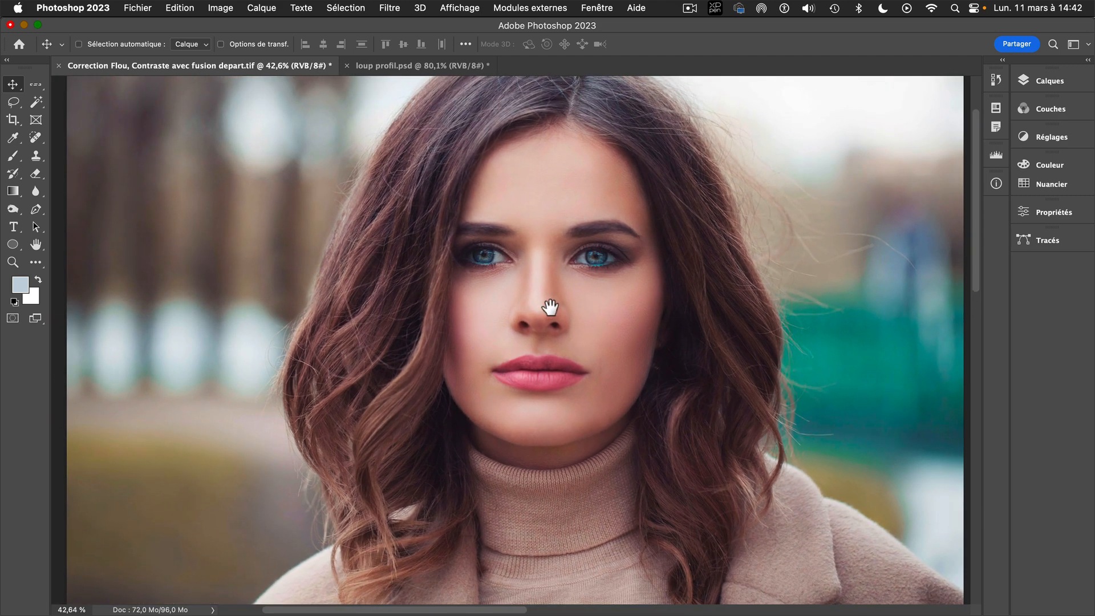
Check the portrait's pixel dimensions and resolution in Image Size, leaving the settings as they are.
{"action": "left_click", "coordinate": [207, 8]}
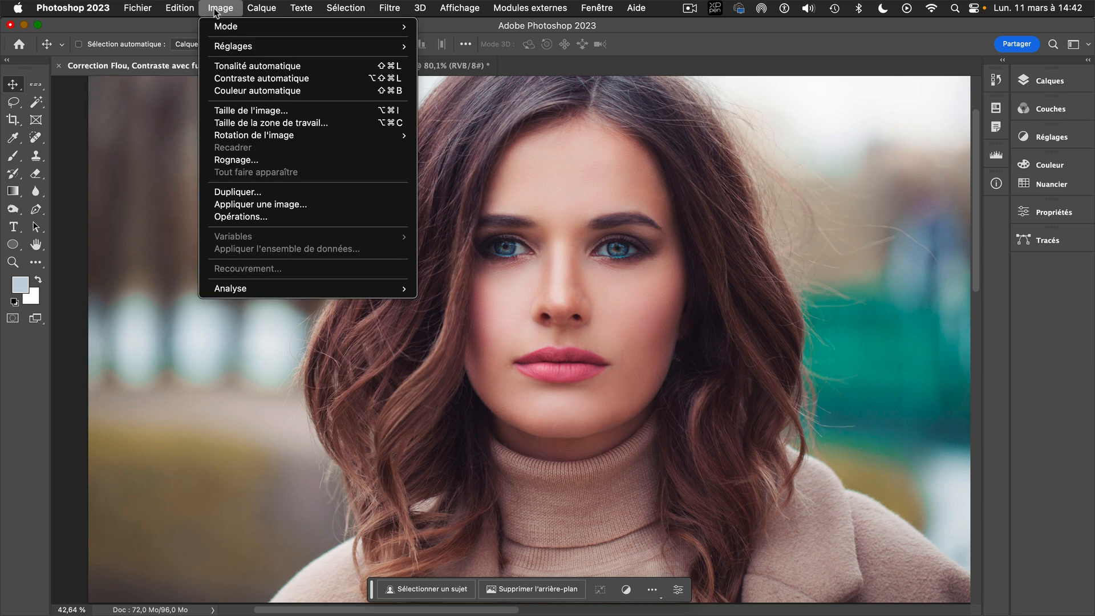
{"action": "left_click", "coordinate": [245, 110]}
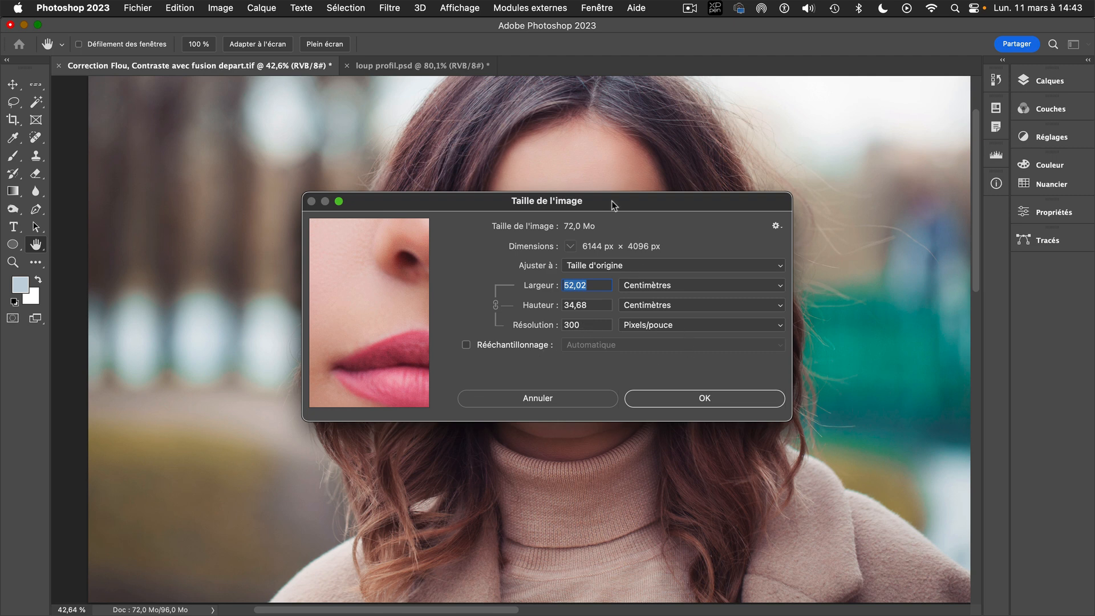
{"action": "left_click_drag", "start_coordinate": [613, 206], "coordinate": [492, 127]}
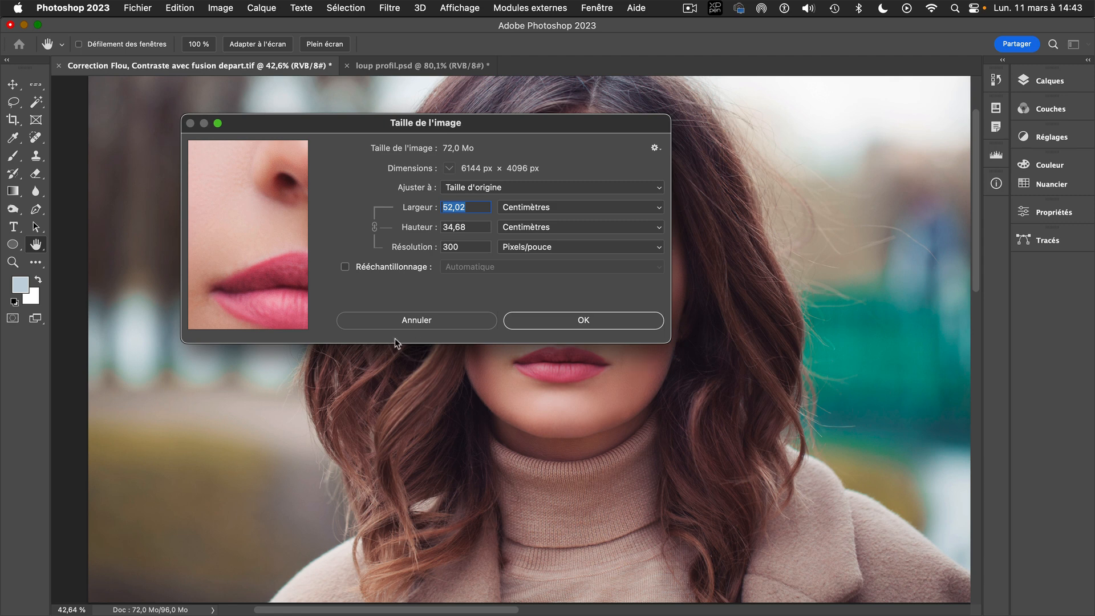
{"action": "left_click", "coordinate": [569, 320]}
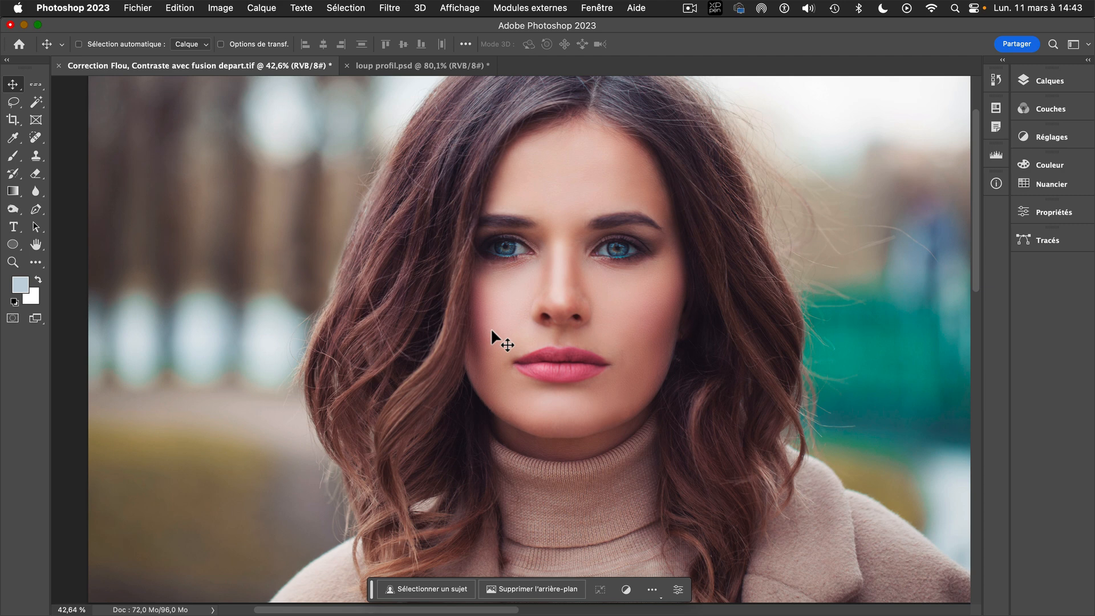
Show the layers over the canvas and duplicate the Arrière-plan layer.
{"action": "scroll", "coordinate": [590, 285], "scroll_direction": "right", "scroll_amount": 3}
{"action": "scroll", "coordinate": [591, 286], "scroll_direction": "up", "scroll_amount": 1}
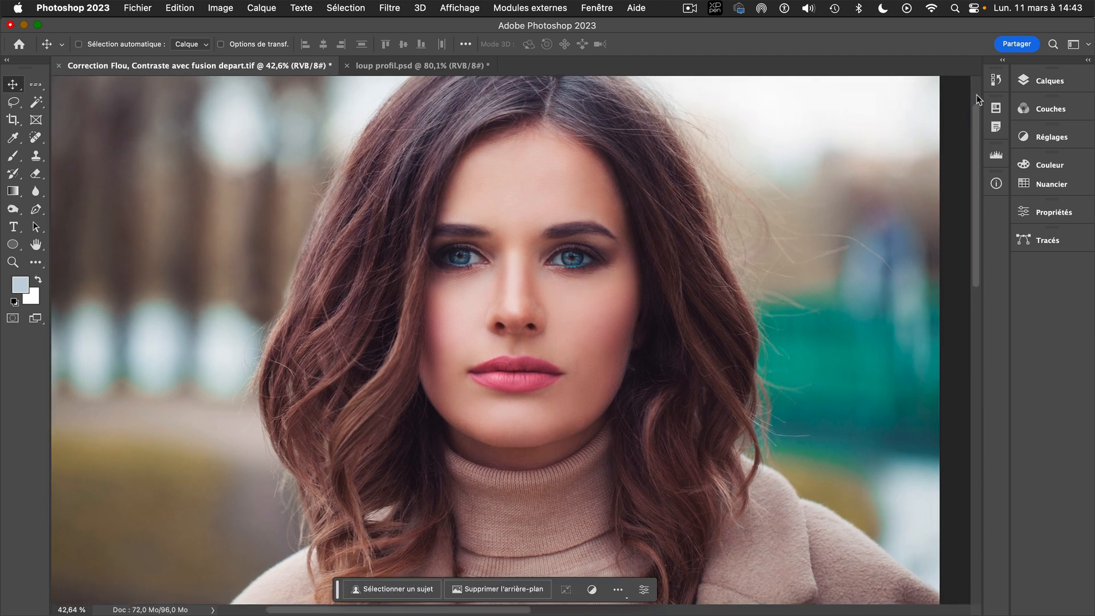
{"action": "left_click", "coordinate": [1062, 82]}
{"action": "left_click_drag", "start_coordinate": [849, 75], "coordinate": [759, 93]}
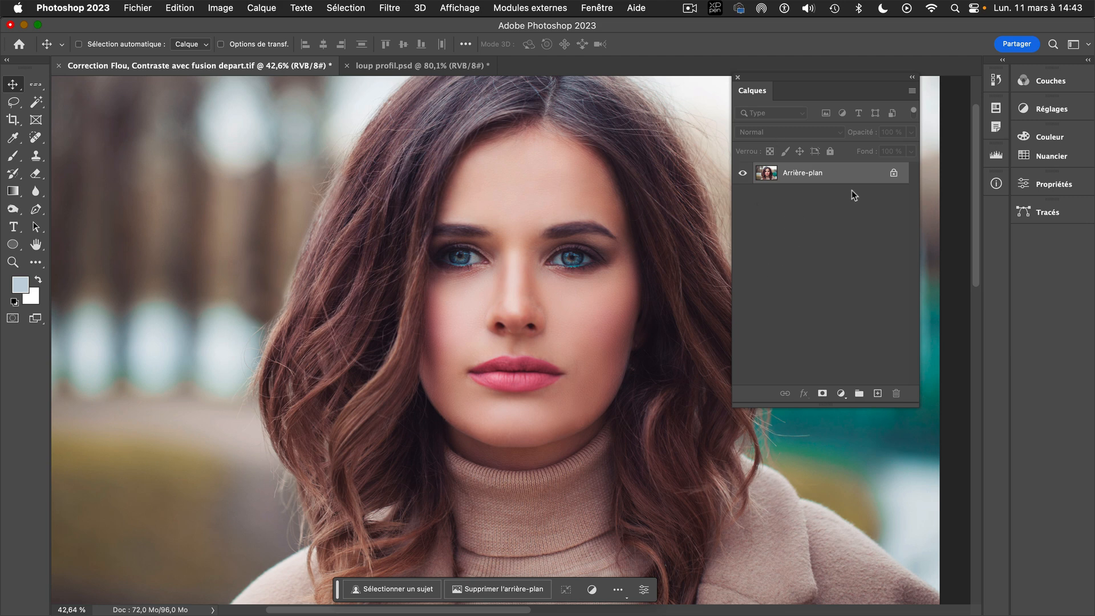
{"action": "left_click_drag", "start_coordinate": [849, 176], "coordinate": [878, 394]}
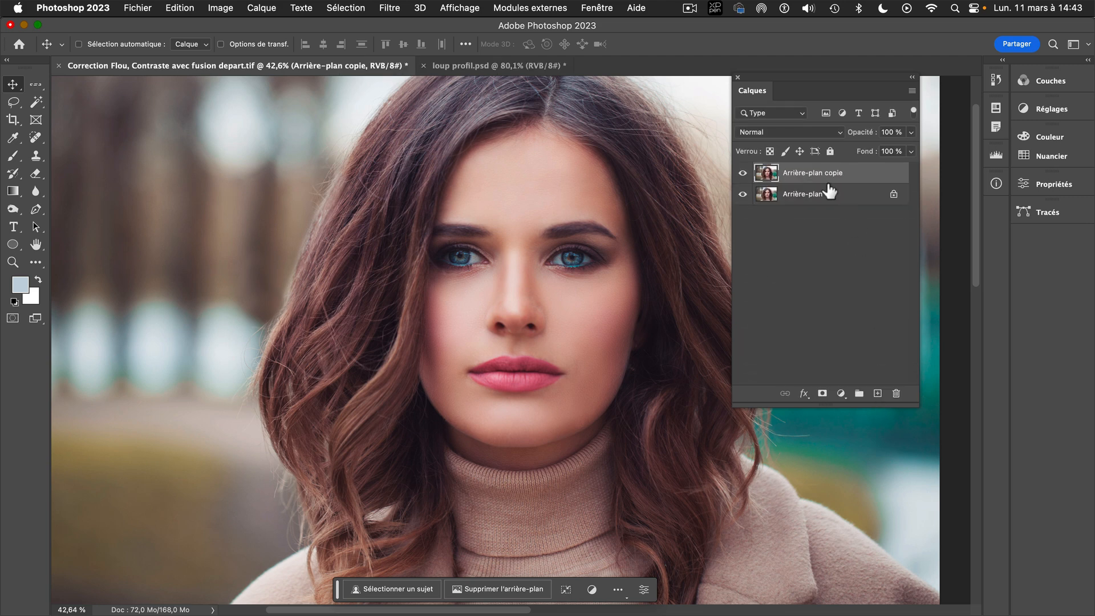
Examine the portrait's tonal distribution in the colour channel histograms and in Levels, then put the Histogram away.
{"action": "left_click", "coordinate": [997, 156]}
{"action": "left_click_drag", "start_coordinate": [810, 150], "coordinate": [781, 108]}
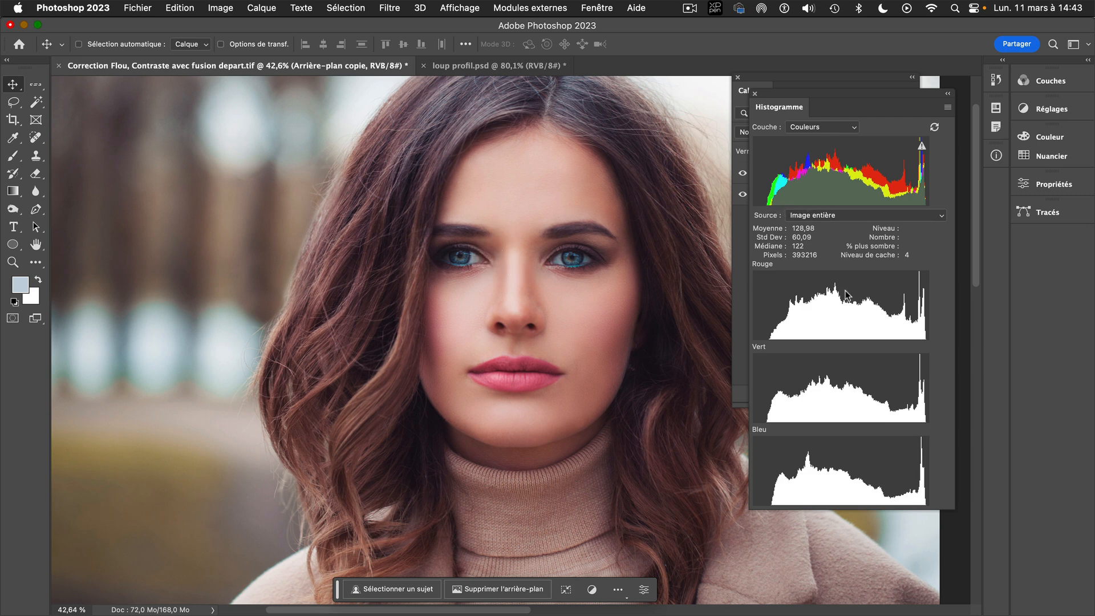
{"action": "left_click", "coordinate": [883, 194]}
{"action": "left_click", "coordinate": [213, 7]}
{"action": "mouse_move", "coordinate": [234, 46]}
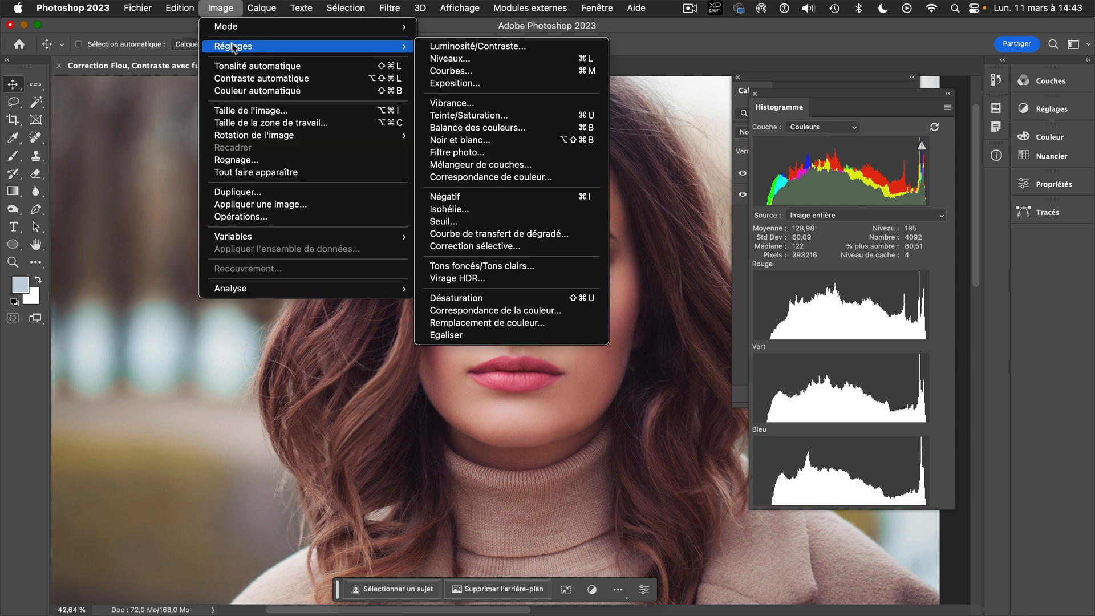
{"action": "left_click", "coordinate": [479, 59]}
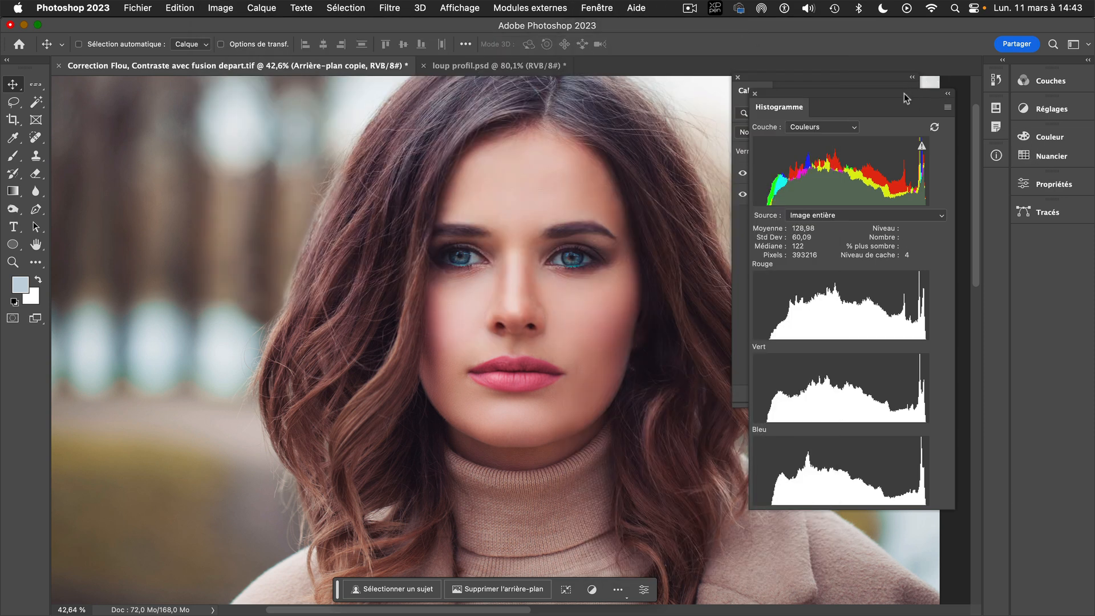
{"action": "left_click_drag", "start_coordinate": [905, 94], "coordinate": [998, 181]}
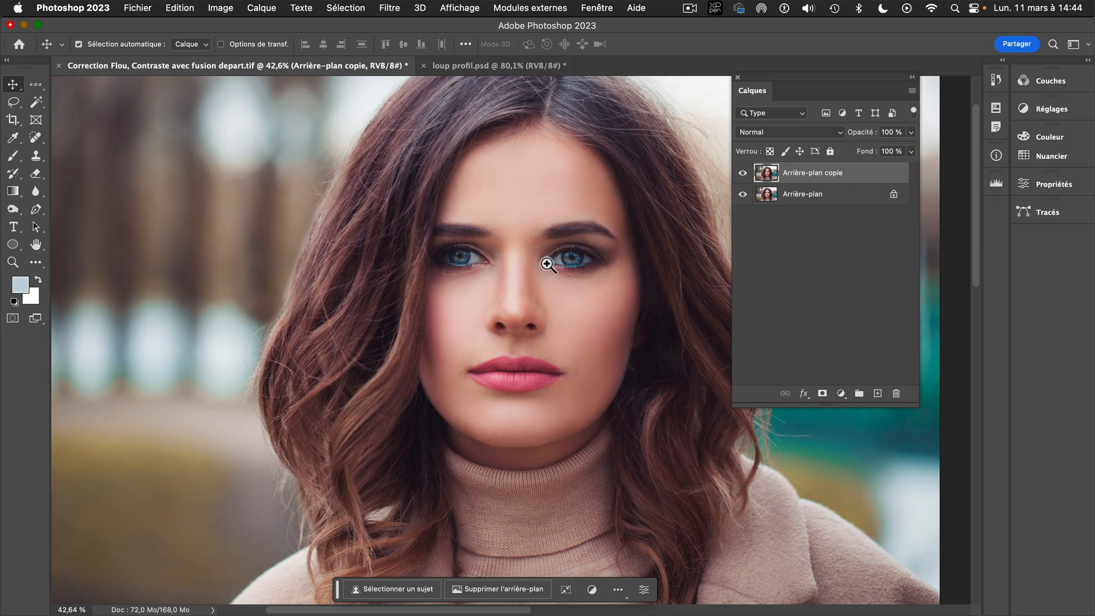
Convert the Arrière-plan copie layer to a smart object.
{"action": "left_click_drag", "start_coordinate": [550, 263], "coordinate": [577, 254]}
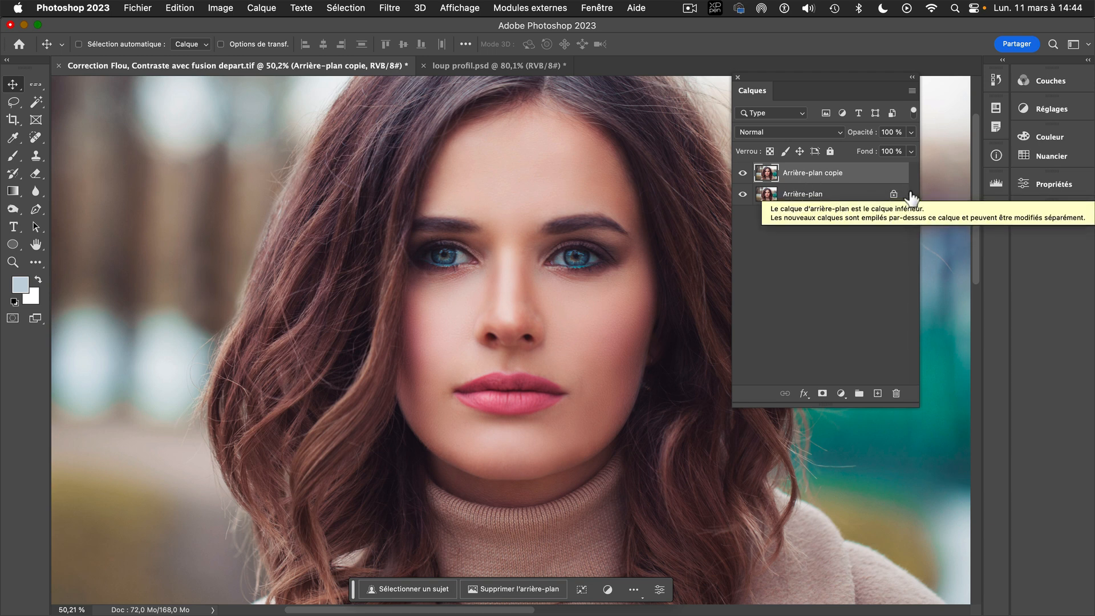
{"action": "scroll", "coordinate": [792, 221], "scroll_direction": "up", "scroll_amount": 1}
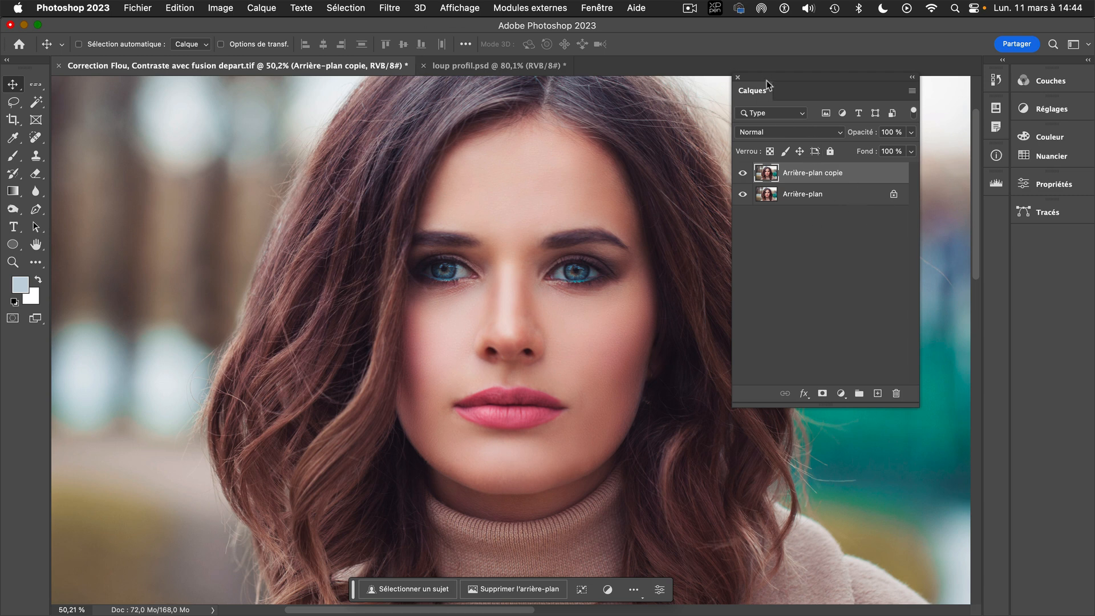
{"action": "left_click_drag", "start_coordinate": [760, 75], "coordinate": [764, 42]}
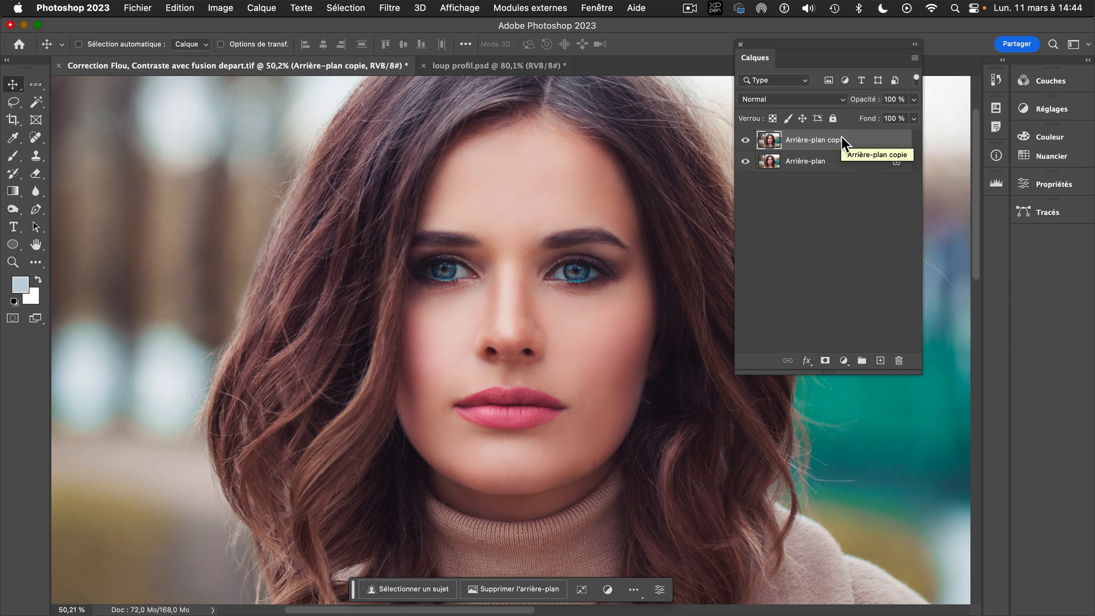
{"action": "right_click", "coordinate": [845, 142]}
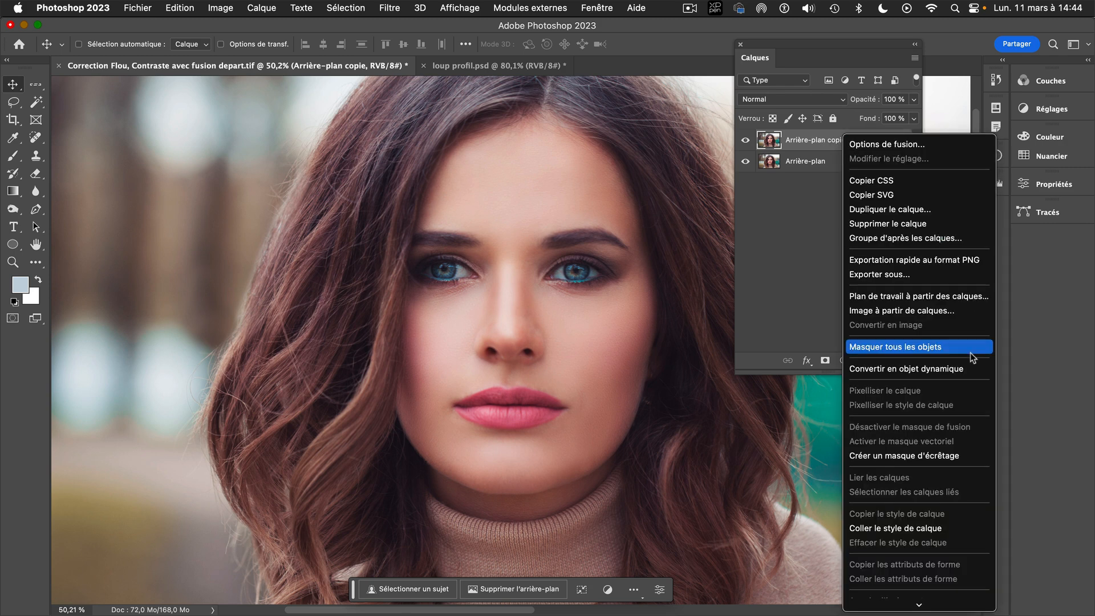
{"action": "left_click", "coordinate": [944, 369]}
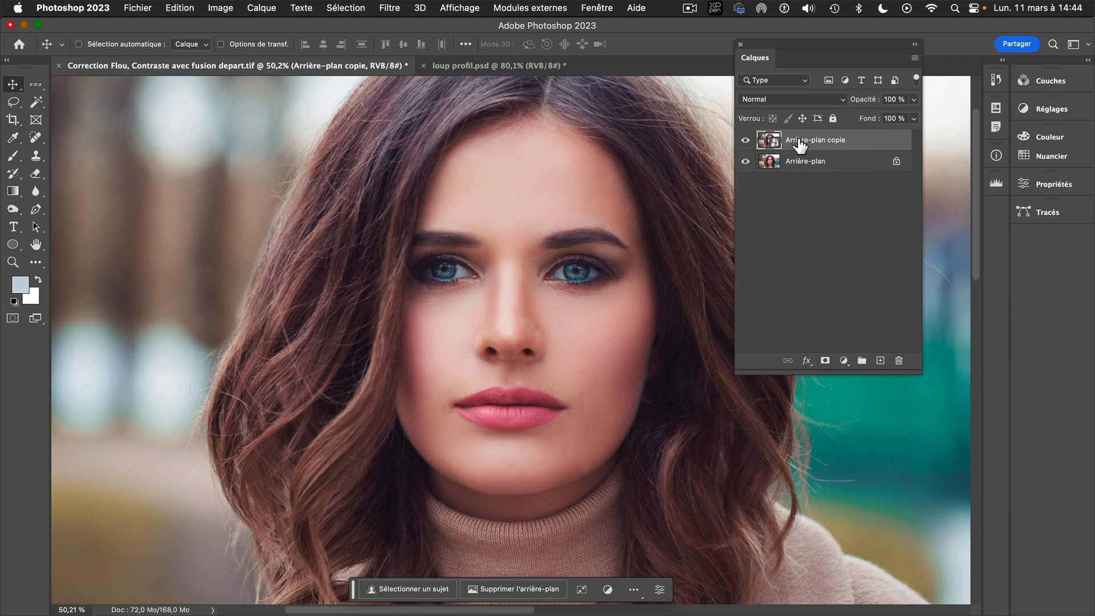
{"action": "left_click", "coordinate": [222, 8]}
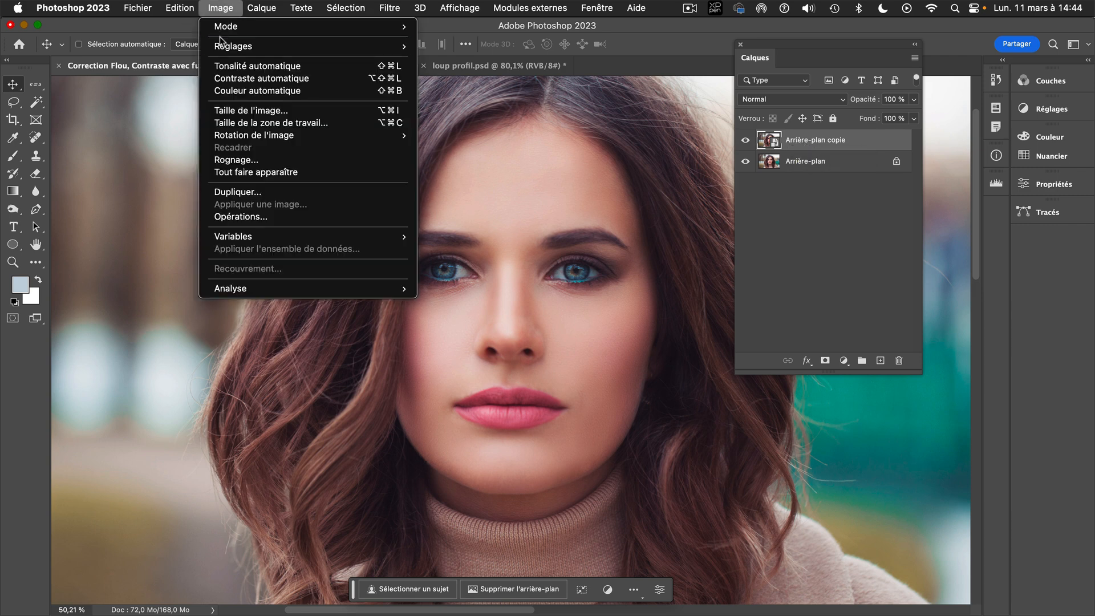
{"action": "mouse_move", "coordinate": [234, 50]}
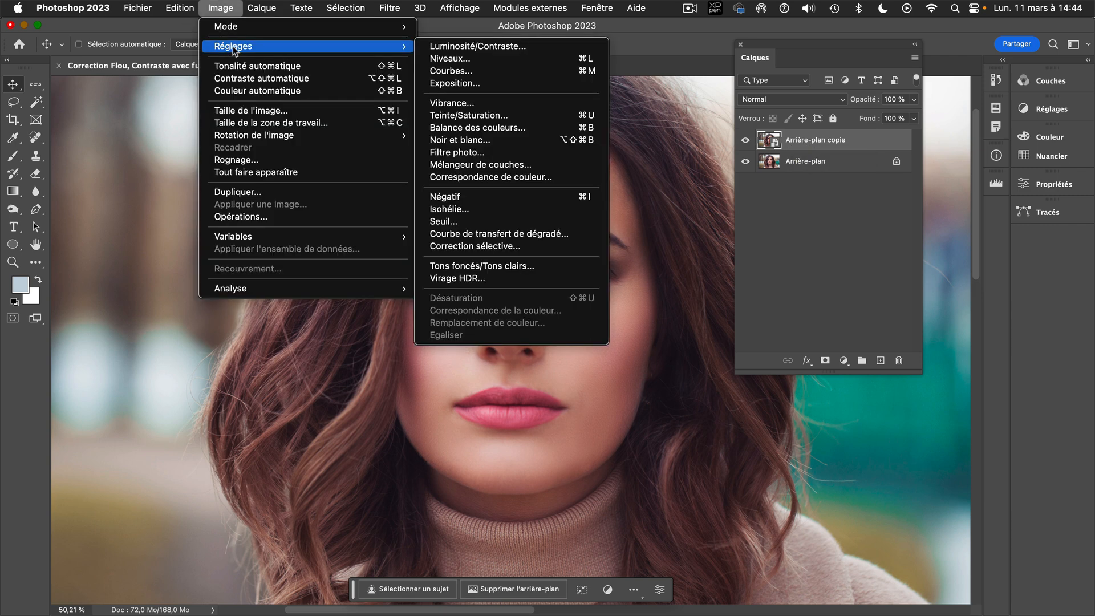
{"action": "left_click", "coordinate": [488, 127]}
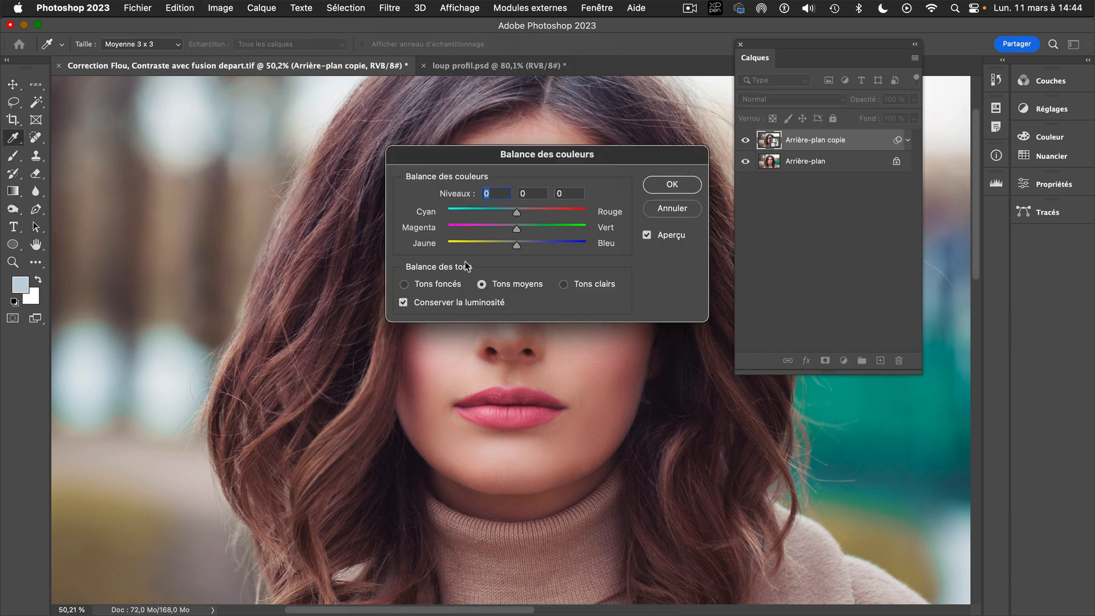
{"action": "left_click", "coordinate": [680, 208]}
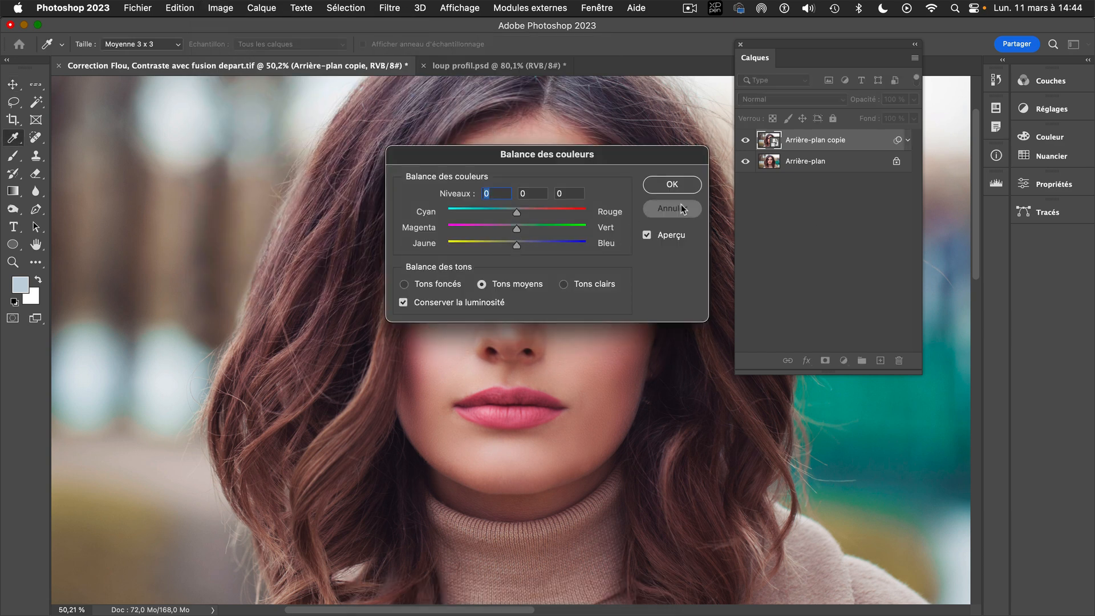
Apply Hue/Saturation (Teinte/Saturation) to Arrière-plan copie with the saturation at -100.
{"action": "left_click", "coordinate": [218, 7]}
{"action": "mouse_move", "coordinate": [233, 49]}
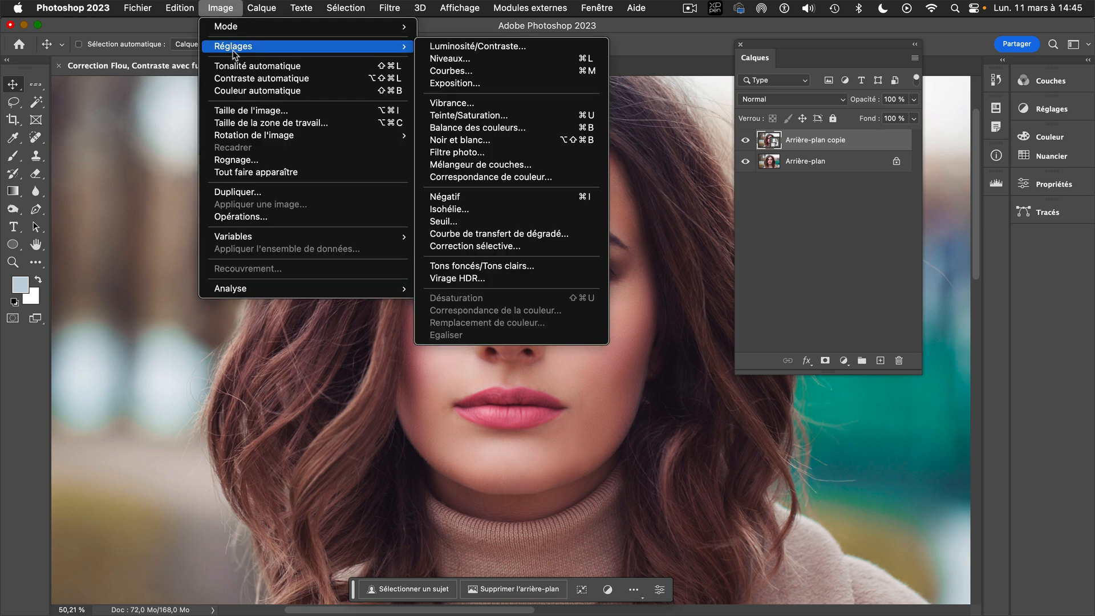
{"action": "left_click", "coordinate": [484, 115]}
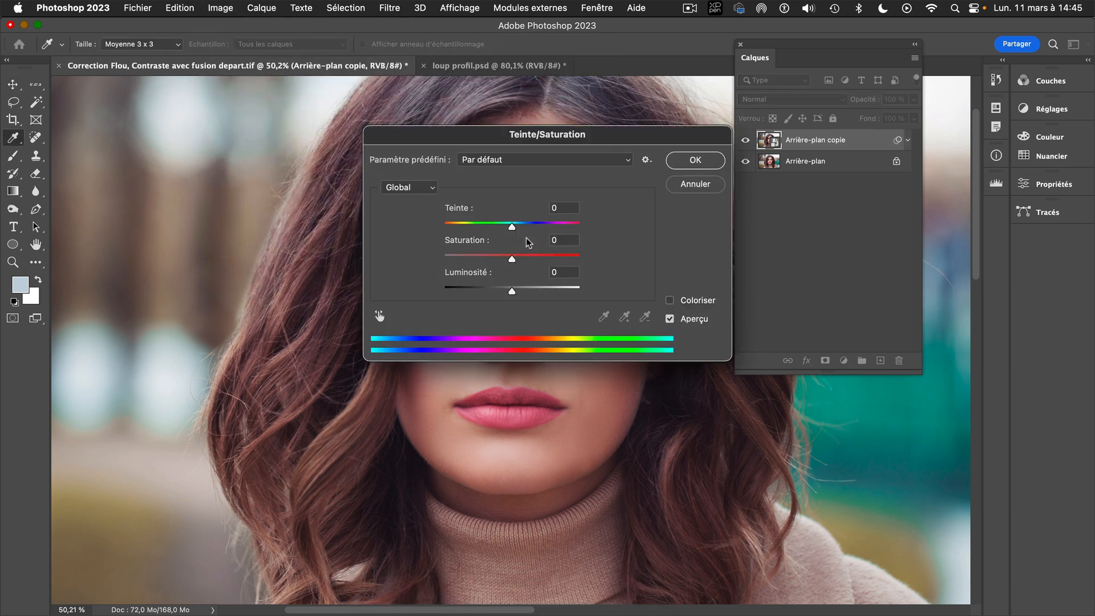
{"action": "left_click_drag", "start_coordinate": [512, 258], "coordinate": [445, 258]}
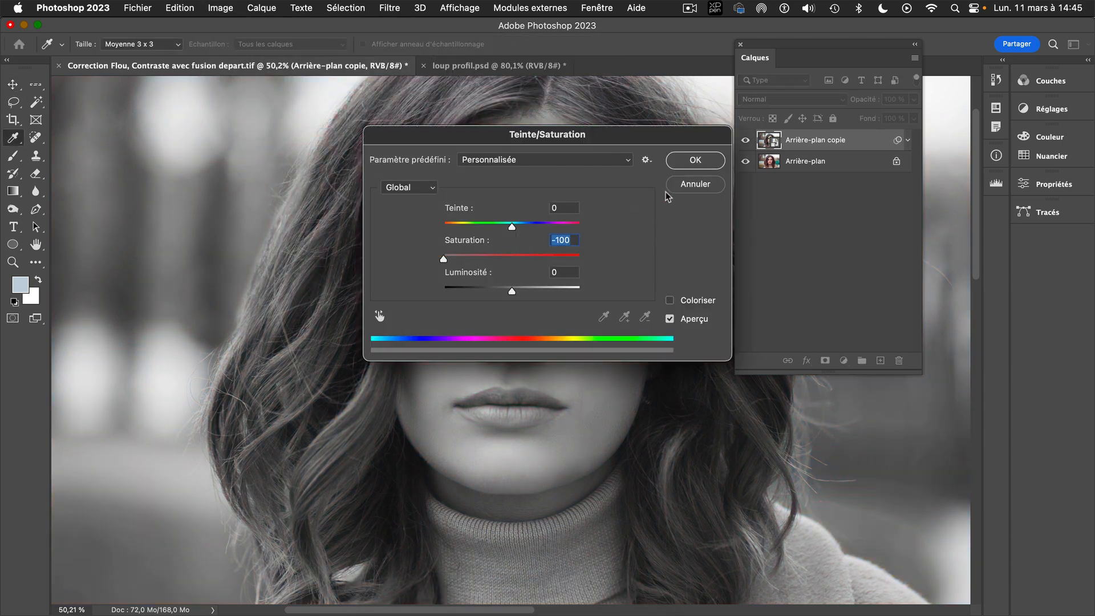
{"action": "left_click", "coordinate": [692, 160]}
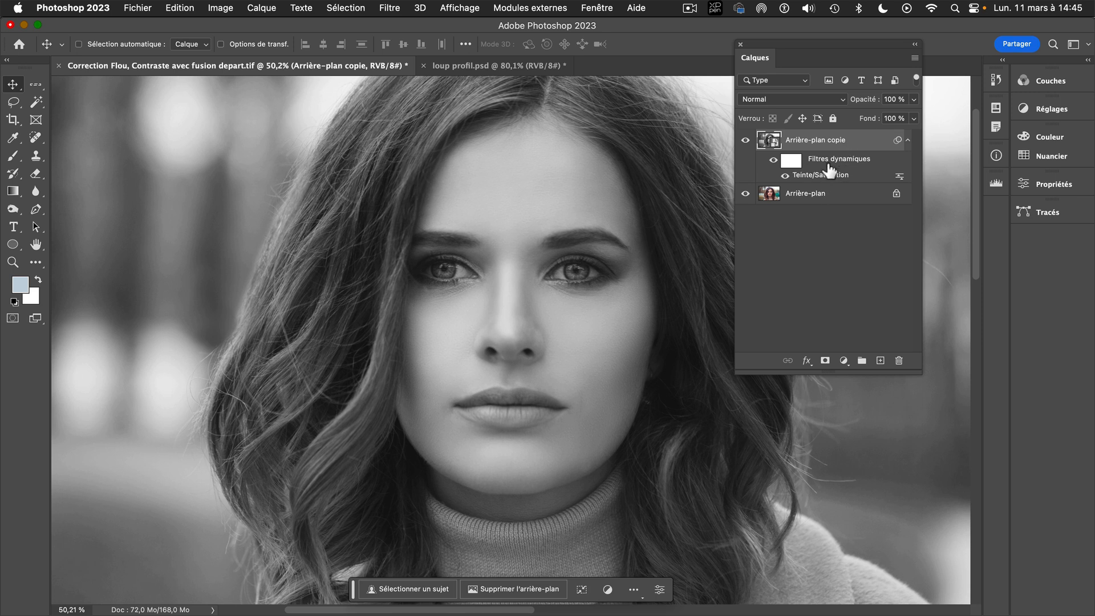
Set Arrière-plan copie to the Lumière tamisée blend mode, compare the image with and without it, and set its opacity to 11%.
{"action": "left_click", "coordinate": [787, 100]}
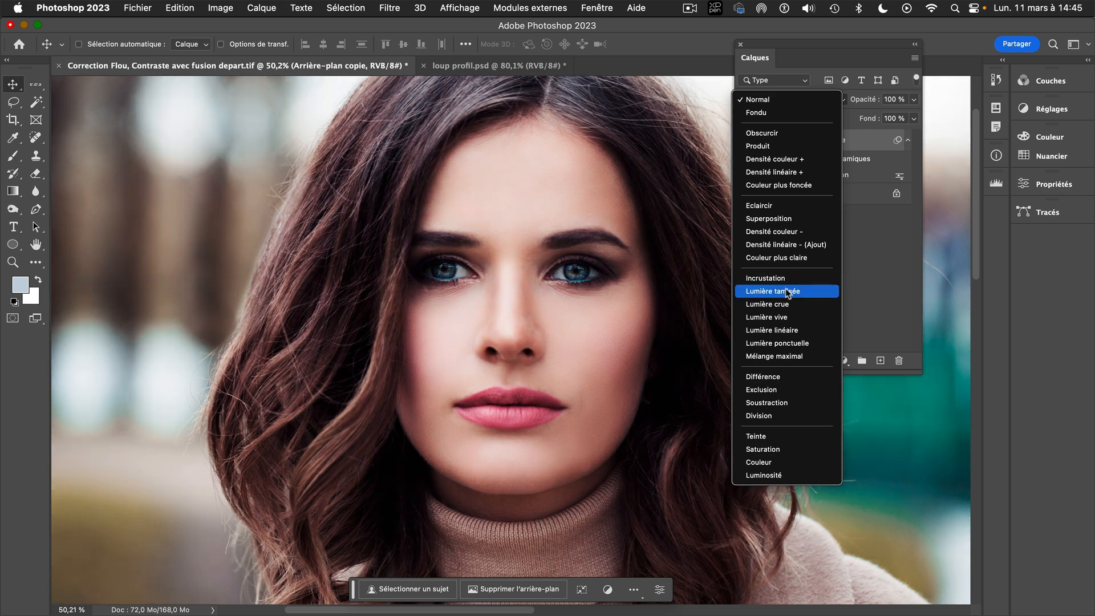
{"action": "left_click", "coordinate": [787, 292]}
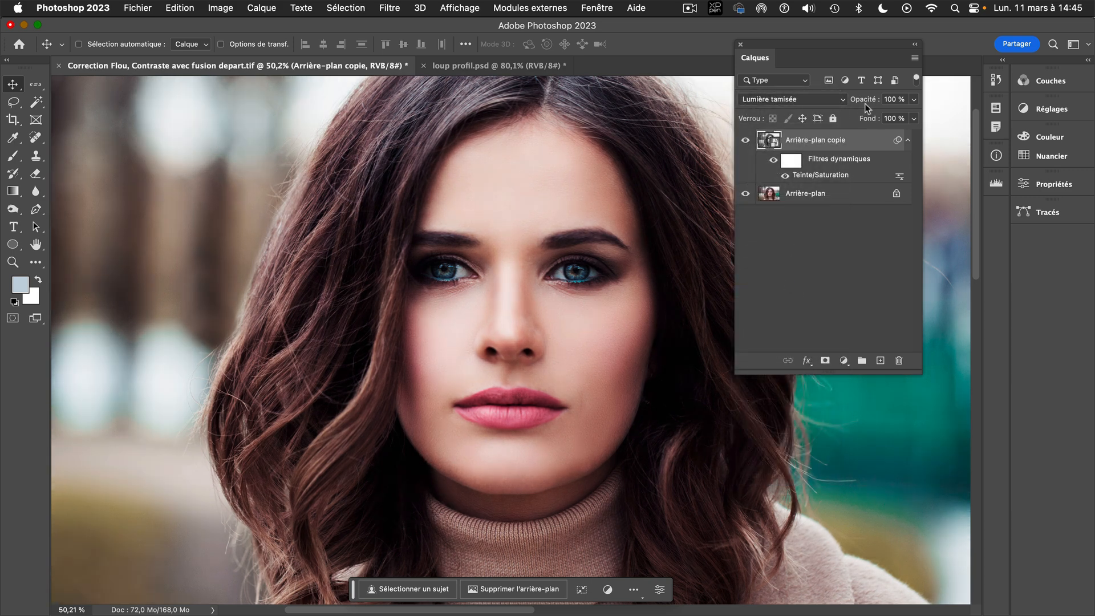
{"action": "mouse_move", "coordinate": [873, 108]}
{"action": "left_mouse_down"}
{"action": "mouse_move", "coordinate": [843, 110]}
{"action": "mouse_move", "coordinate": [867, 105]}
{"action": "mouse_move", "coordinate": [858, 106]}
{"action": "left_mouse_up"}
{"action": "left_click", "coordinate": [746, 141]}
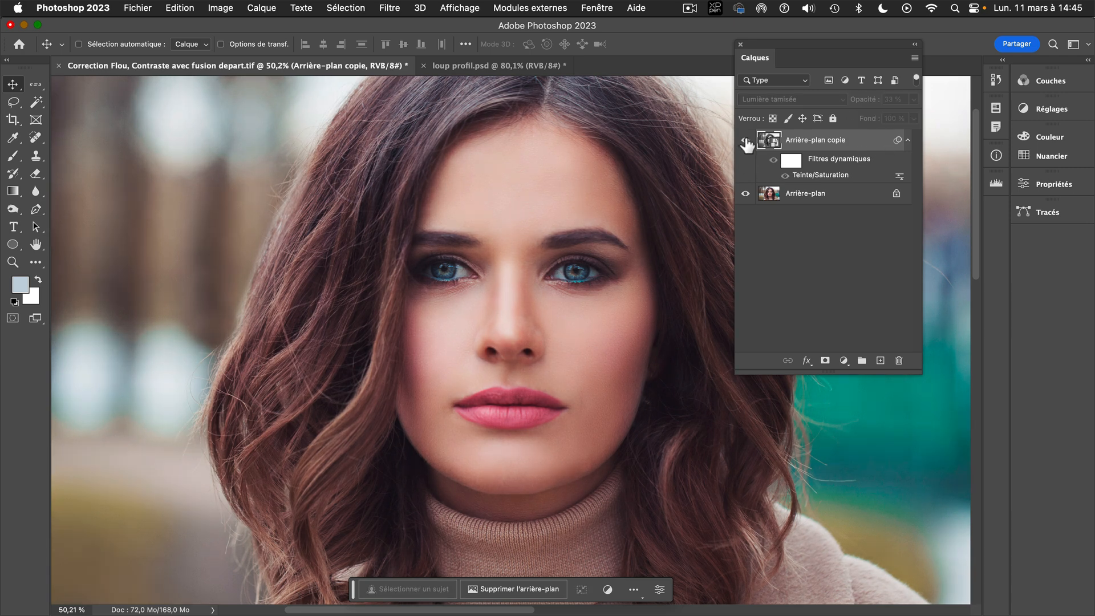
{"action": "left_click", "coordinate": [745, 140]}
{"action": "left_click", "coordinate": [746, 140]}
{"action": "left_click", "coordinate": [745, 141]}
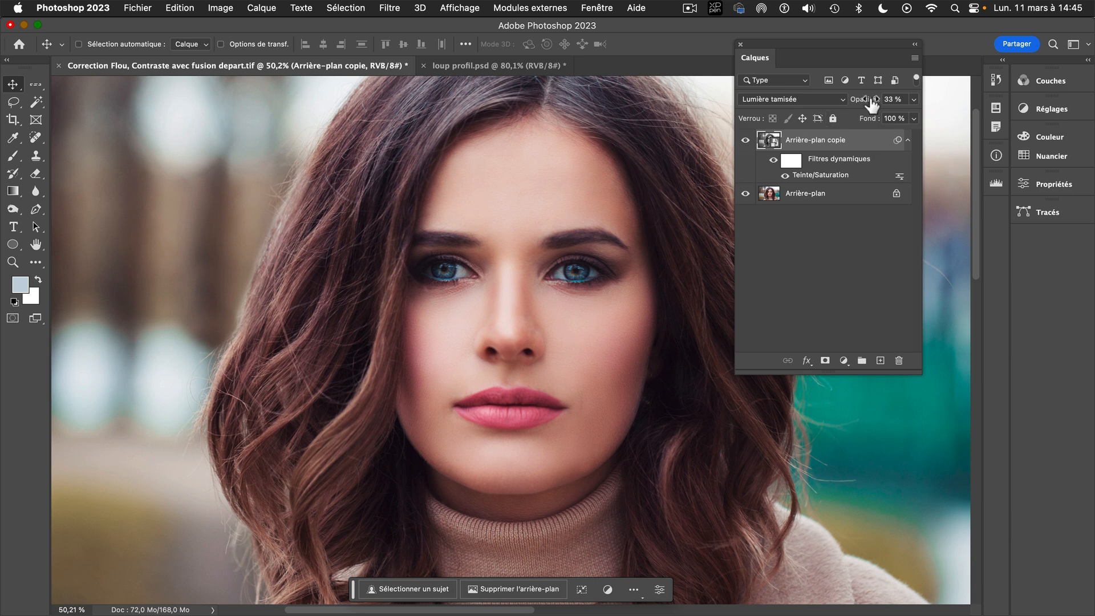
{"action": "left_click_drag", "start_coordinate": [865, 99], "coordinate": [852, 100]}
Duplicate the Arrière-plan copie layer and rasterize the duplicate, Arrière-plan copie 2.
{"action": "left_click_drag", "start_coordinate": [864, 143], "coordinate": [881, 361]}
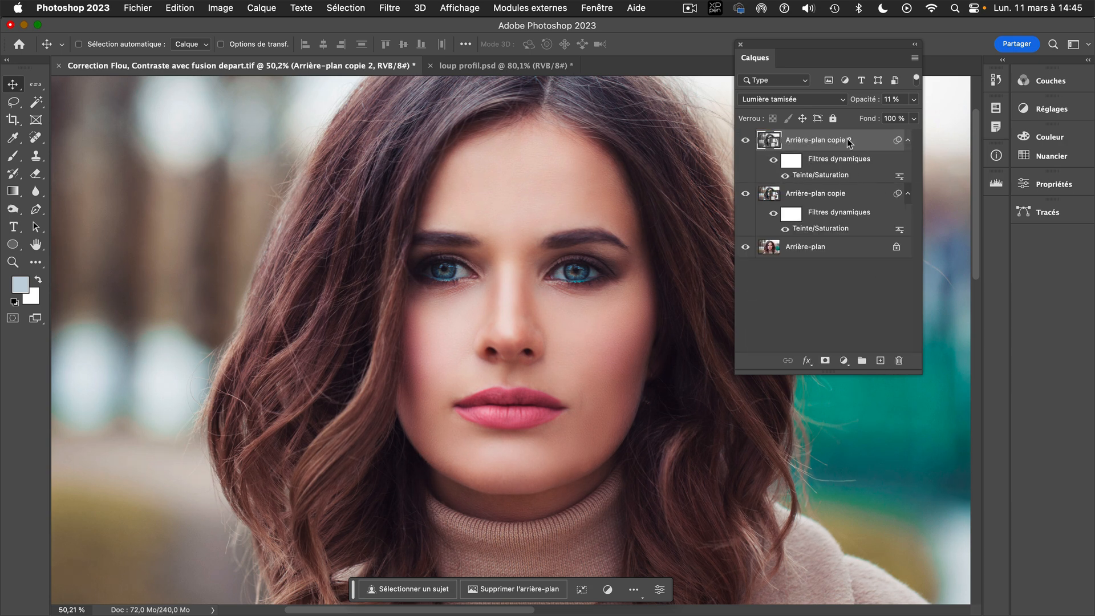
{"action": "right_click", "coordinate": [848, 139]}
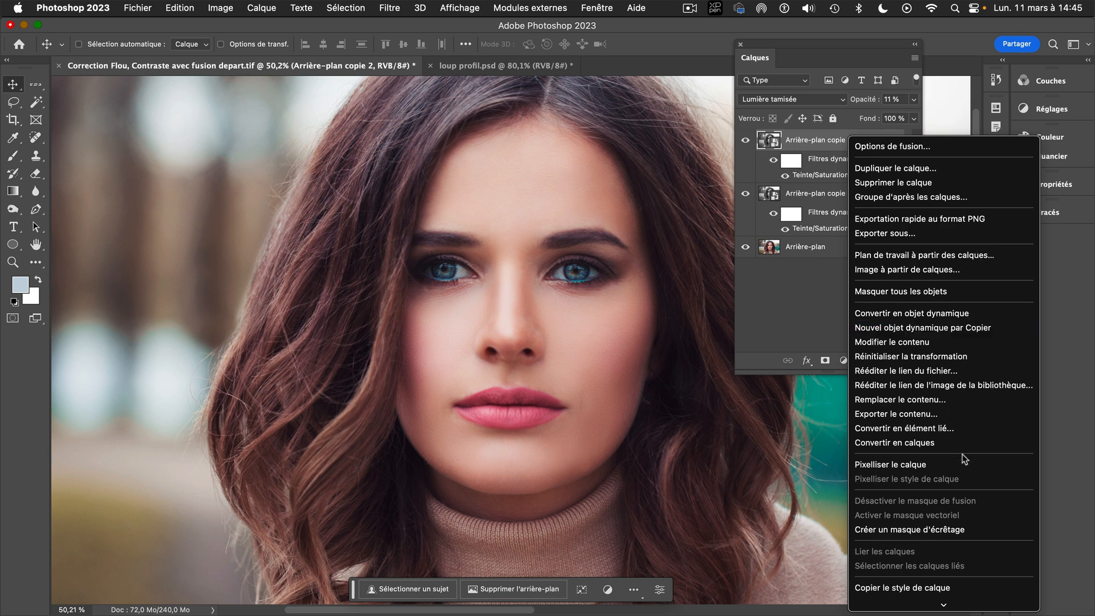
{"action": "left_click", "coordinate": [940, 466]}
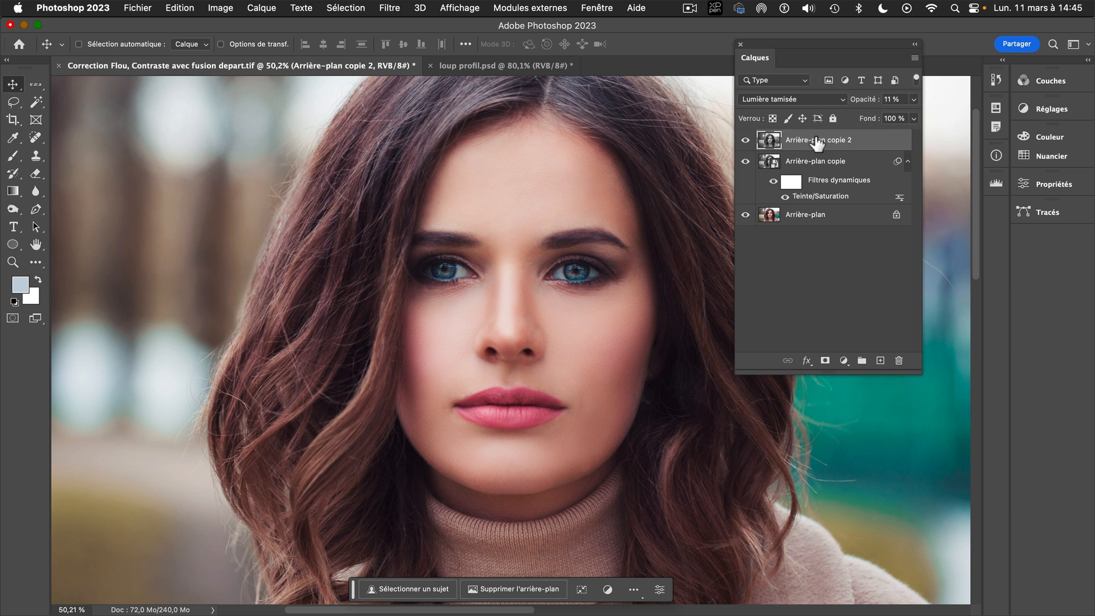
Start the High Pass (Passe-haut) filter on Arrière-plan copie 2 and try radii of 0,1 and 3,6 pixels.
{"action": "left_click", "coordinate": [387, 8]}
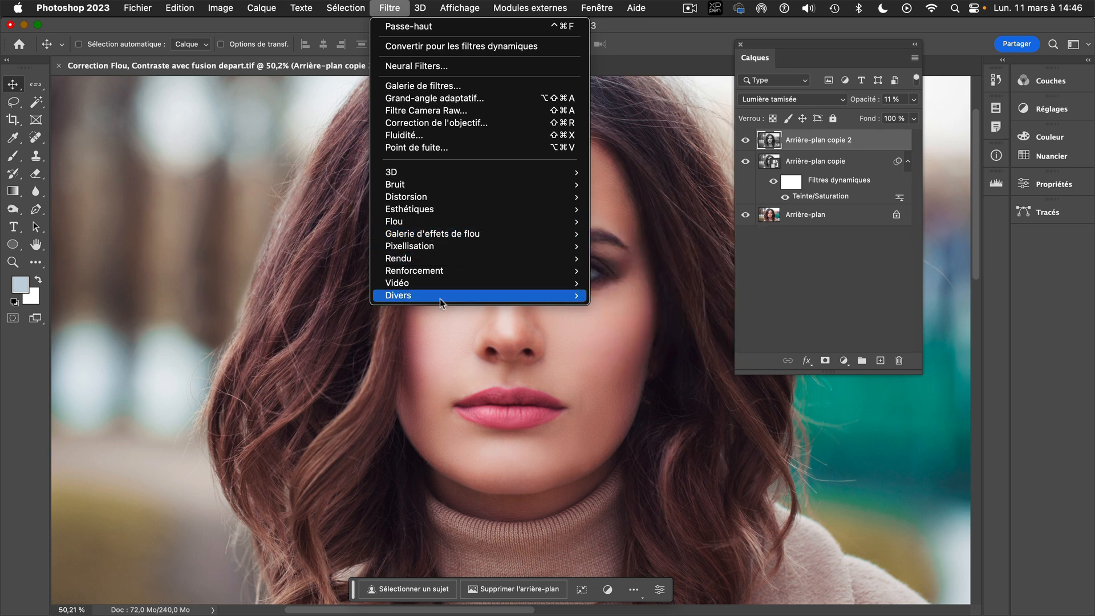
{"action": "mouse_move", "coordinate": [440, 299]}
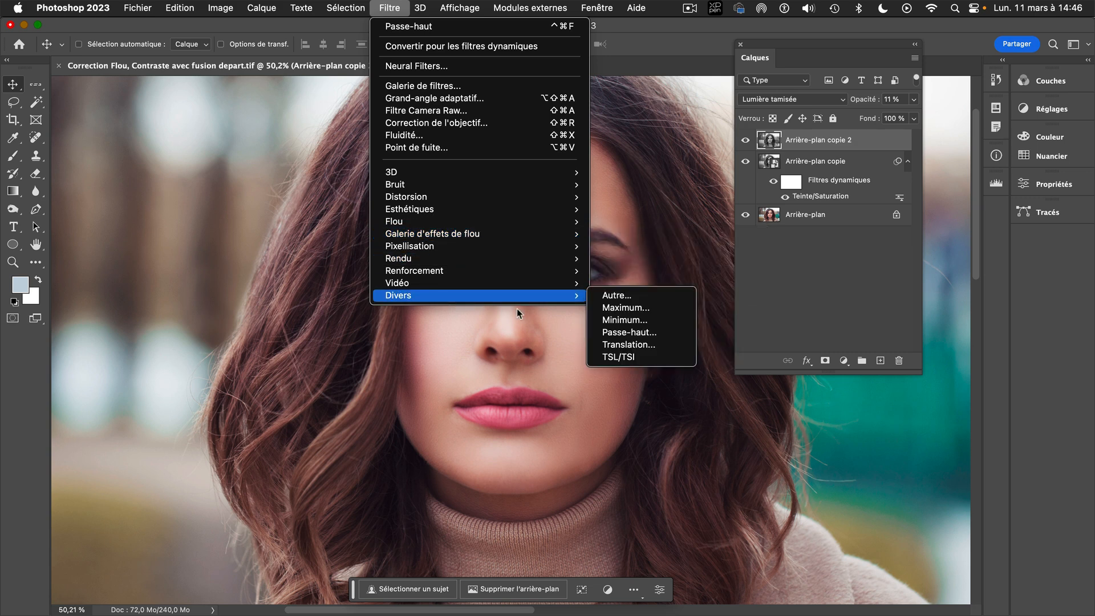
{"action": "left_click", "coordinate": [655, 337]}
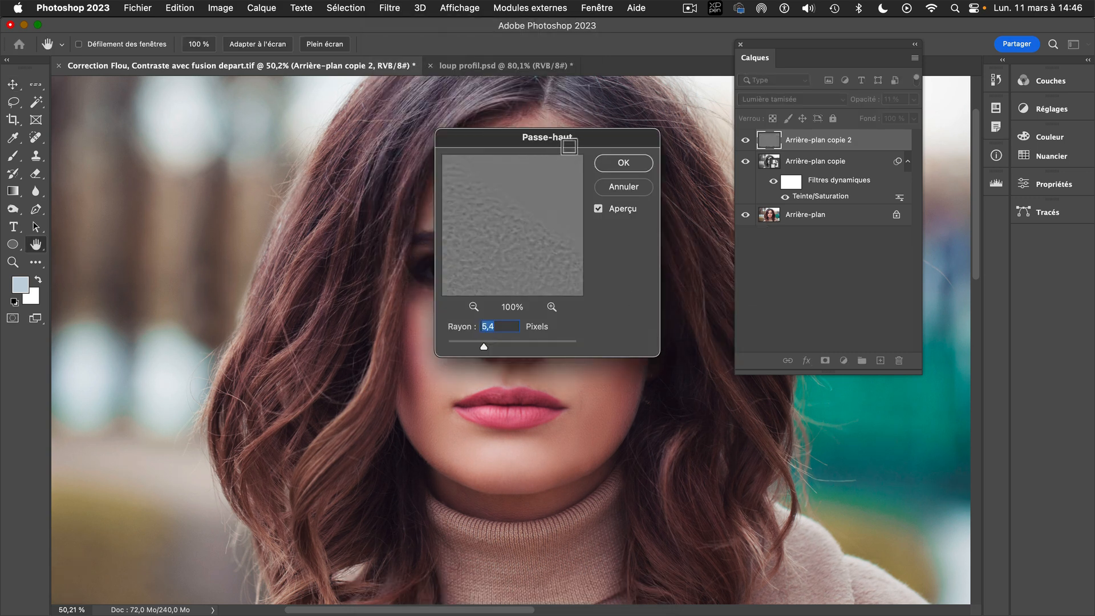
{"action": "left_click_drag", "start_coordinate": [569, 146], "coordinate": [428, 64]}
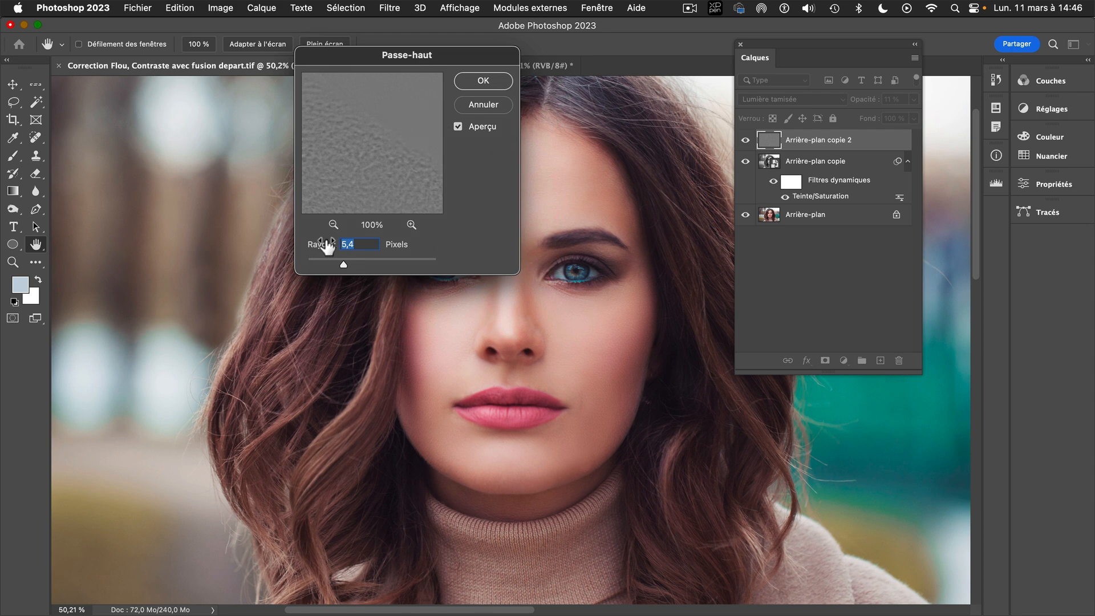
{"action": "left_click_drag", "start_coordinate": [344, 264], "coordinate": [307, 264]}
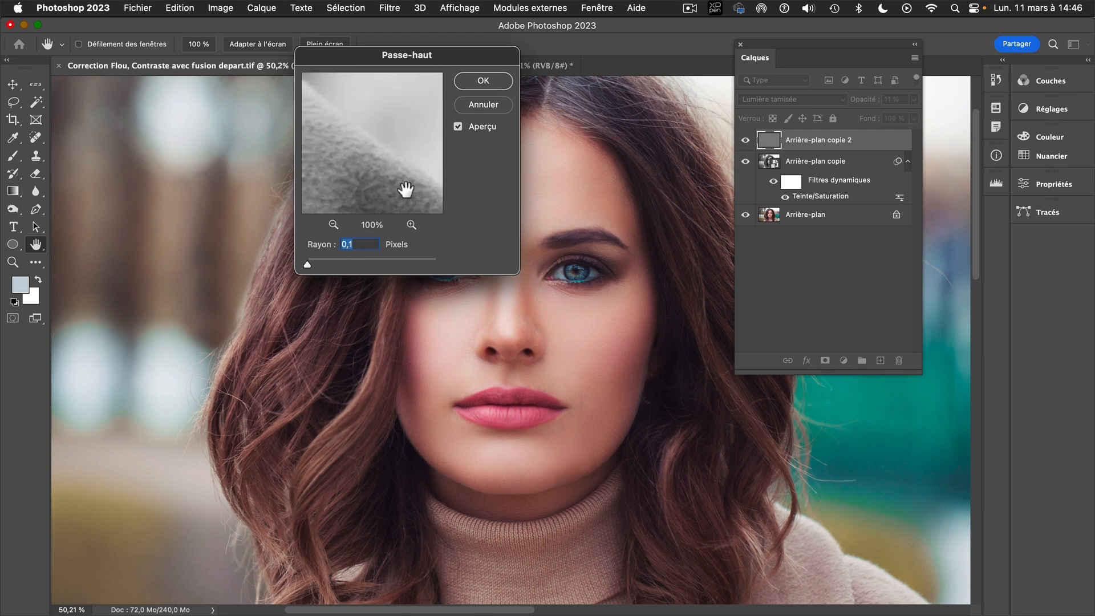
{"action": "left_click_drag", "start_coordinate": [406, 190], "coordinate": [398, 177]}
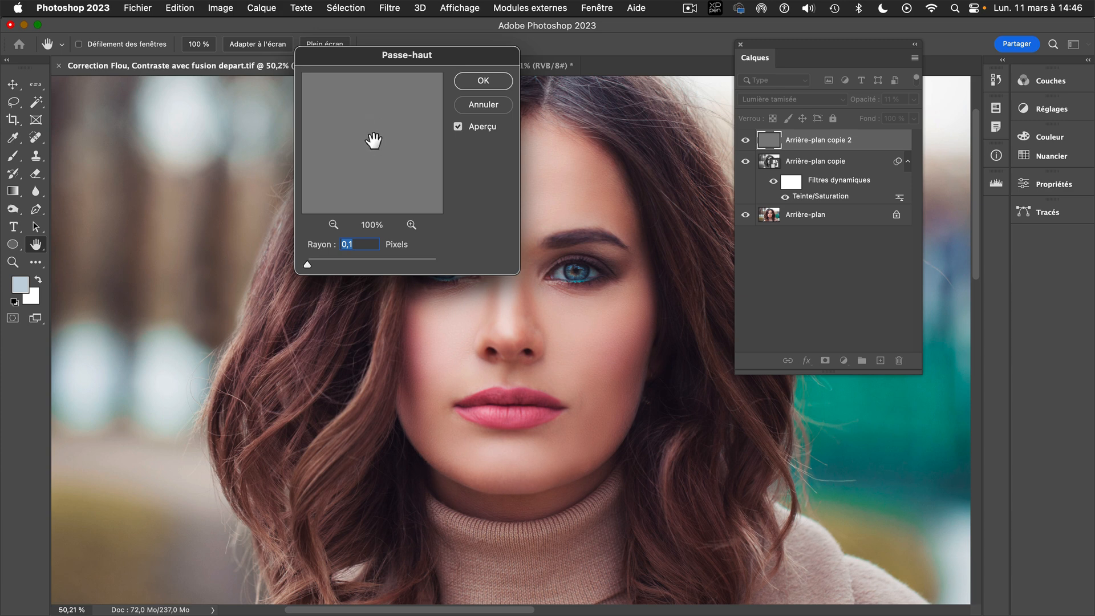
{"action": "left_click_drag", "start_coordinate": [374, 140], "coordinate": [393, 147]}
{"action": "left_click_drag", "start_coordinate": [310, 265], "coordinate": [333, 266]}
{"action": "left_click", "coordinate": [333, 225]}
{"action": "left_click", "coordinate": [333, 225]}
{"action": "left_click_drag", "start_coordinate": [392, 147], "coordinate": [480, 210]}
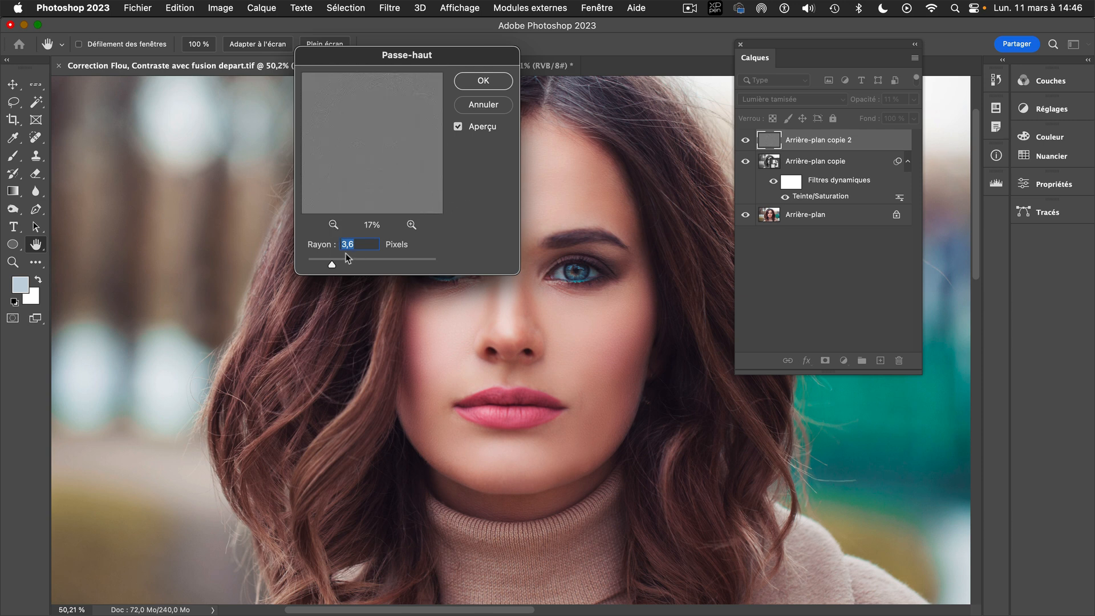
Try larger High Pass radii against the face in the preview, and apply the filter with a radius of 14,8 pixels.
{"action": "left_click_drag", "start_coordinate": [332, 264], "coordinate": [374, 267]}
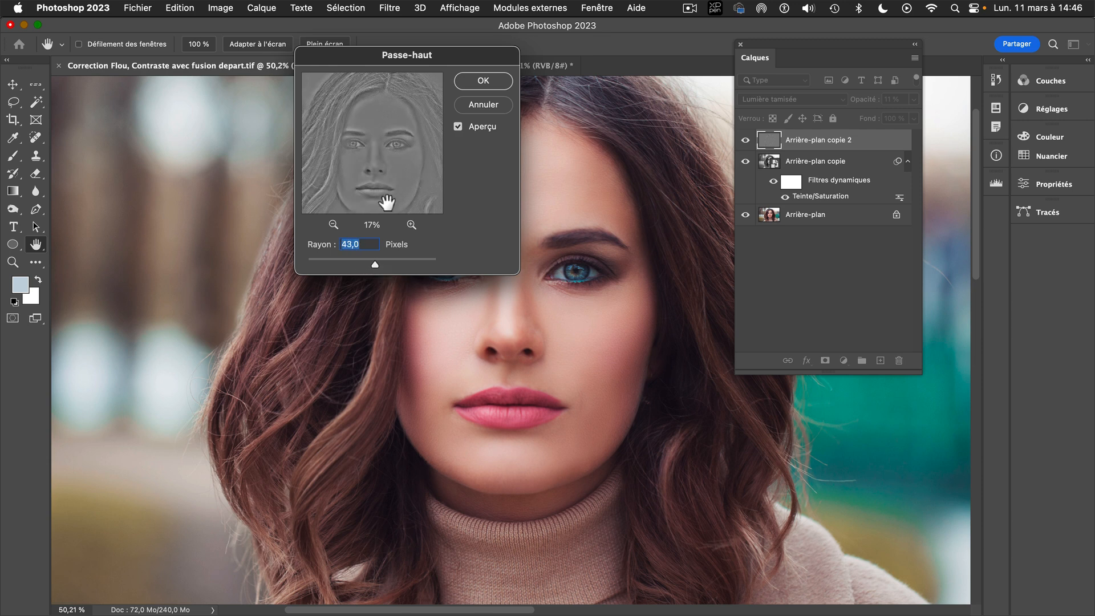
{"action": "left_click_drag", "start_coordinate": [388, 169], "coordinate": [394, 164]}
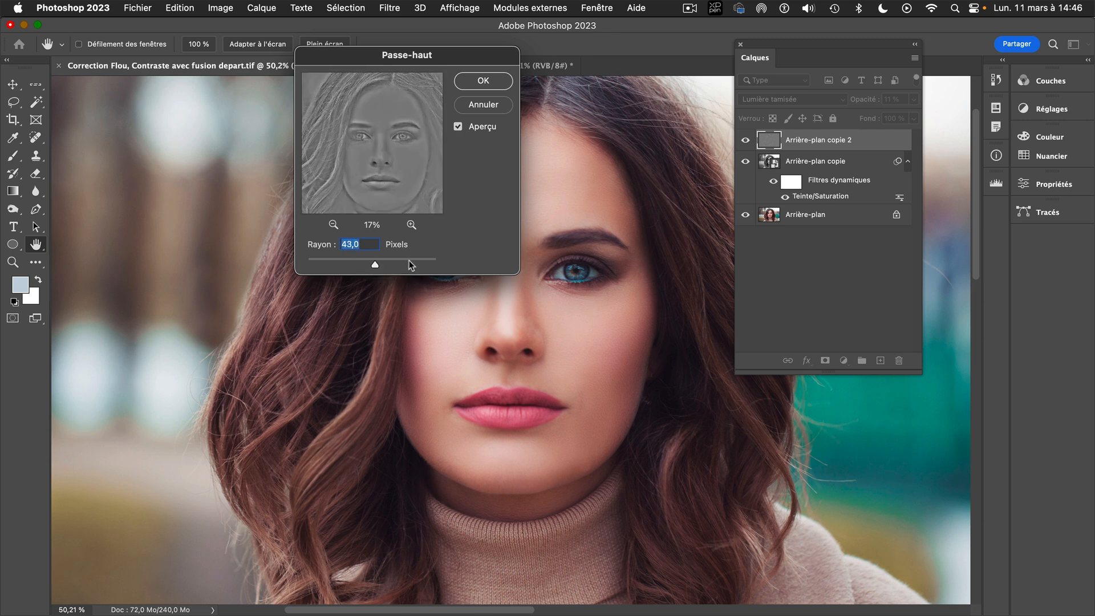
{"action": "left_click_drag", "start_coordinate": [375, 267], "coordinate": [360, 267]}
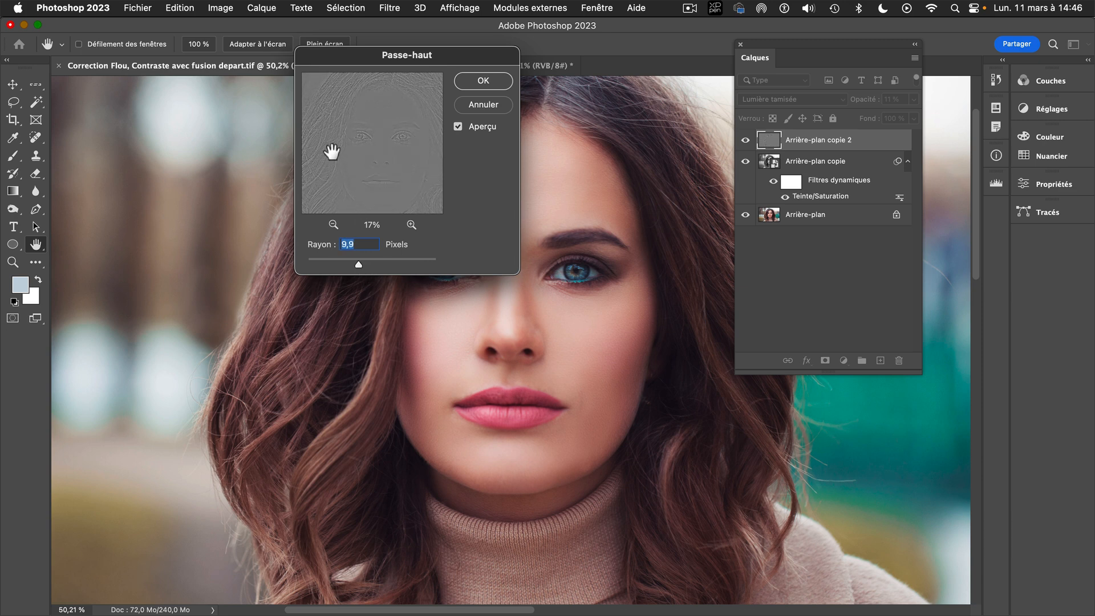
{"action": "left_click_drag", "start_coordinate": [359, 265], "coordinate": [362, 266]}
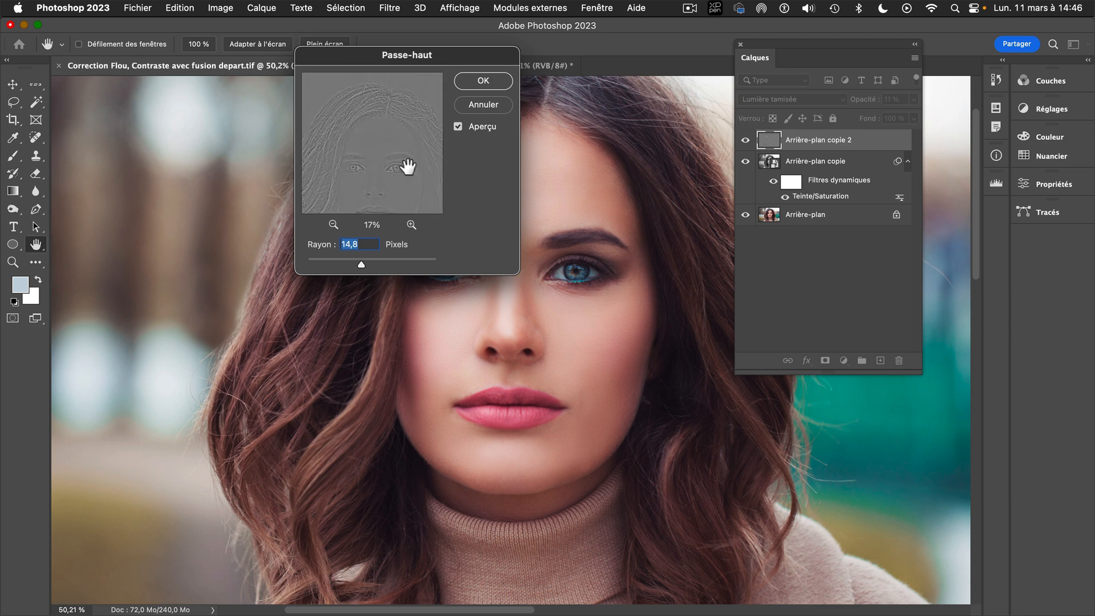
{"action": "left_click_drag", "start_coordinate": [403, 166], "coordinate": [404, 136]}
{"action": "left_click", "coordinate": [500, 80]}
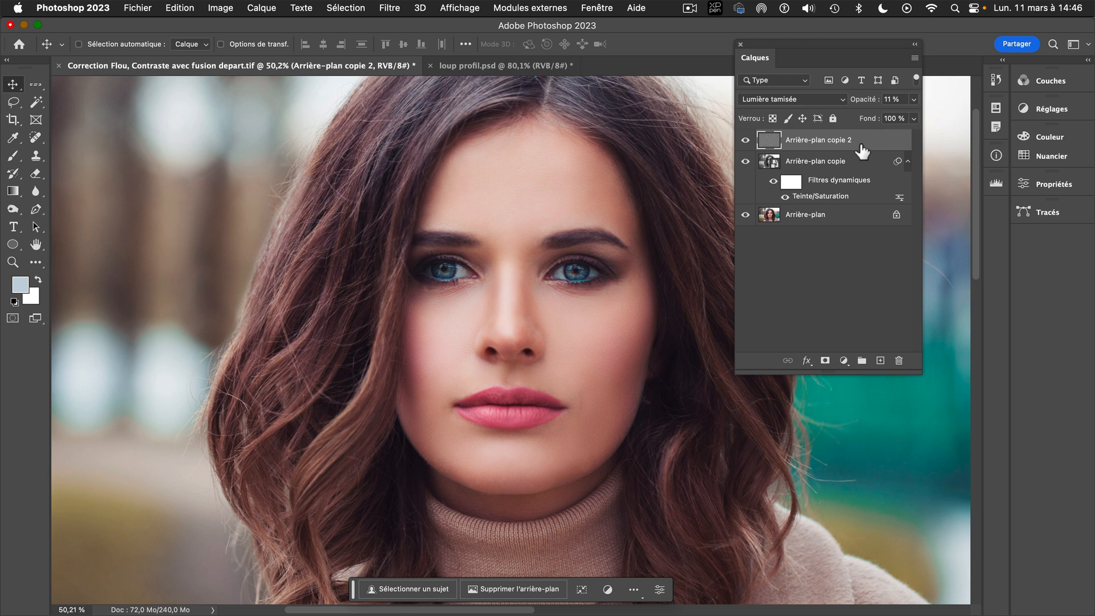
Set Arrière-plan copie 2 to the Lumière vive blend mode at 98% opacity, and compare the image with and without it.
{"action": "left_click", "coordinate": [808, 100]}
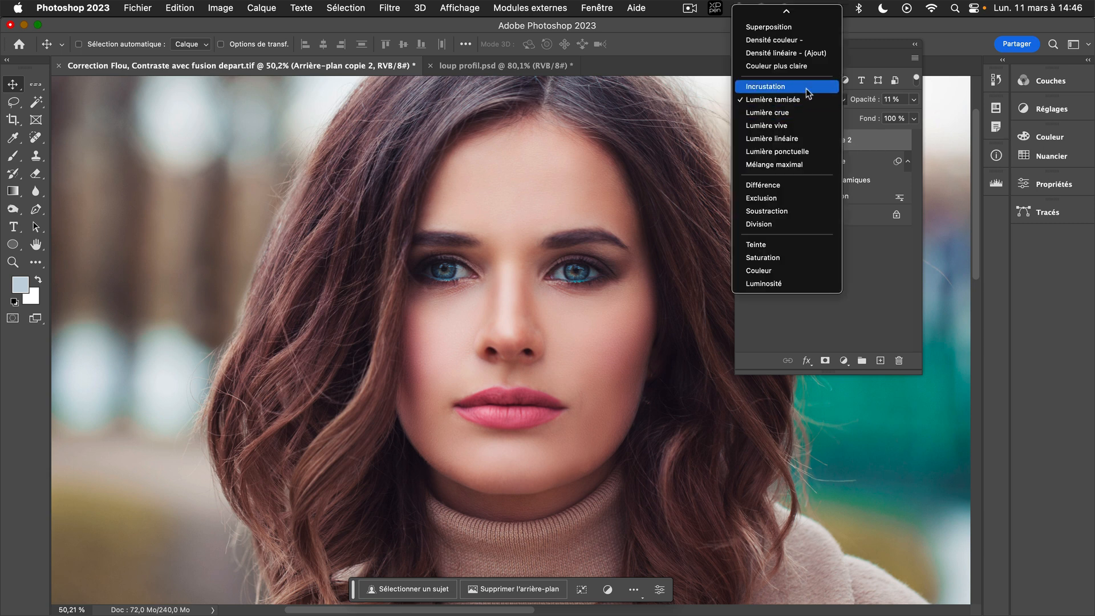
{"action": "left_click", "coordinate": [805, 126]}
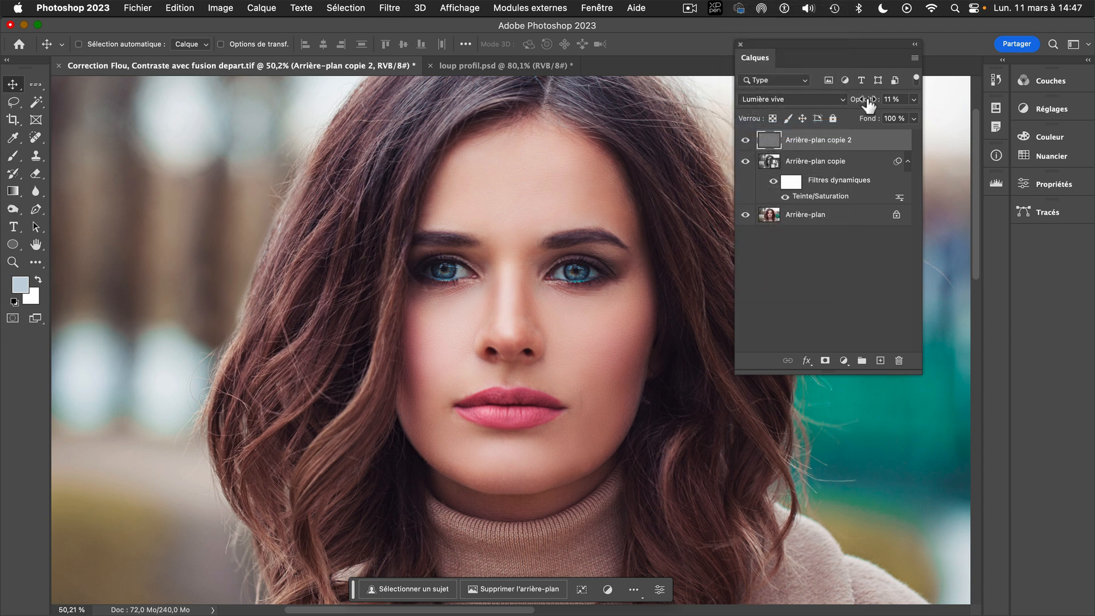
{"action": "left_click_drag", "start_coordinate": [868, 103], "coordinate": [945, 109]}
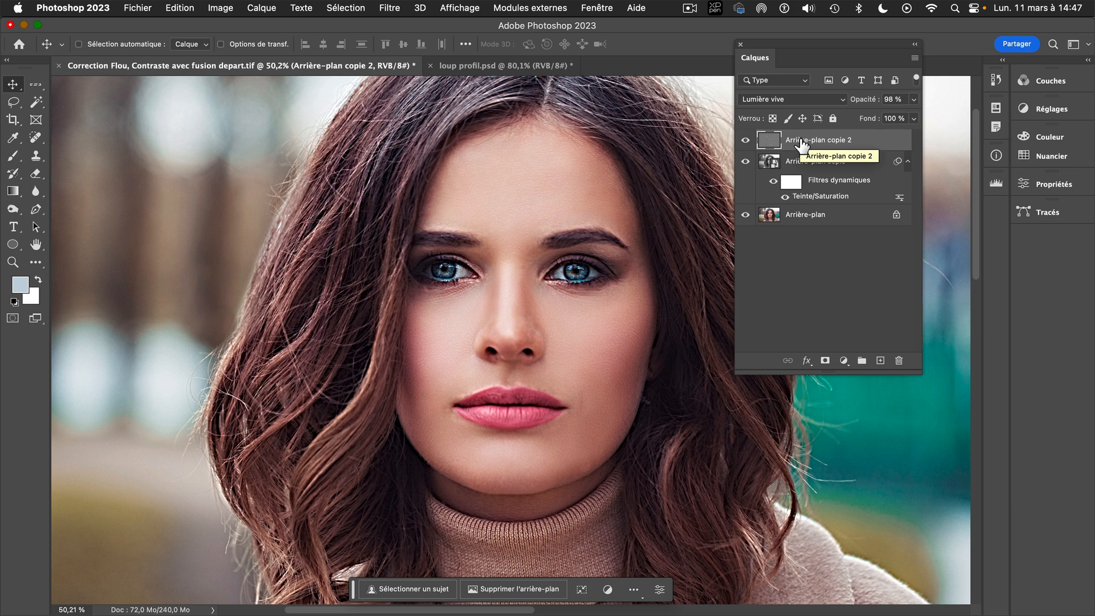
{"action": "left_click", "coordinate": [746, 140]}
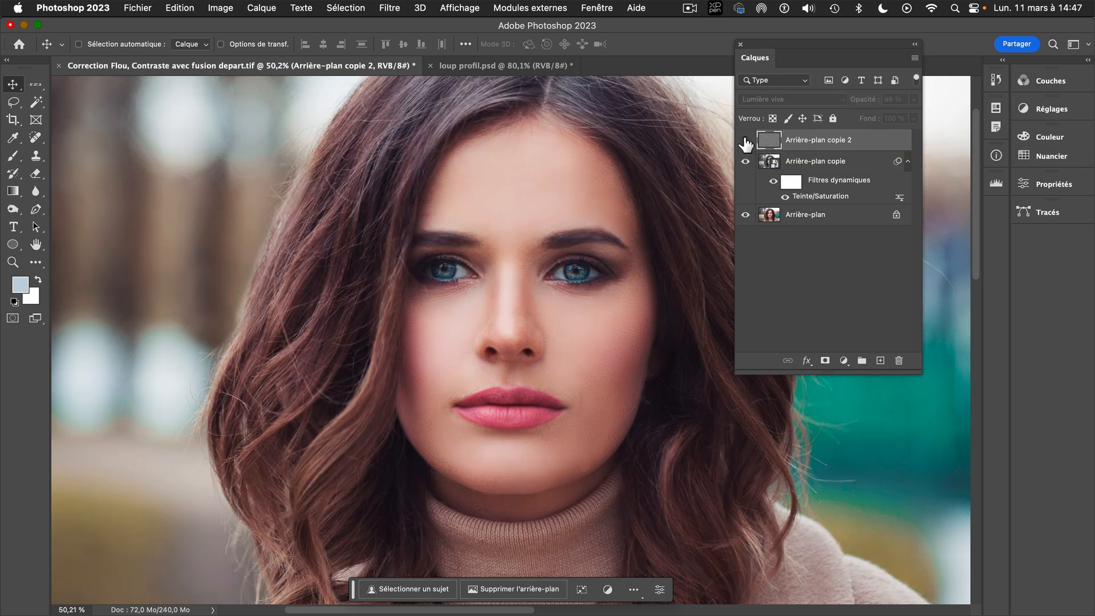
{"action": "left_click", "coordinate": [745, 140]}
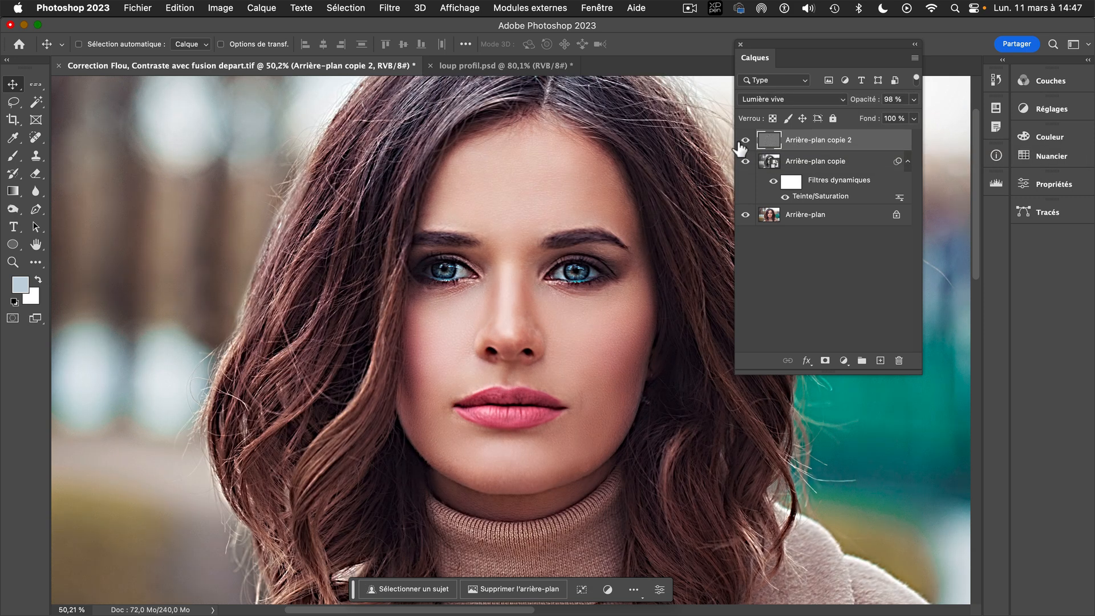
Compare the portrait with each copy layer hidden and shown, and set the opacity of Arrière-plan copie 2 to 83%.
{"action": "left_click_drag", "start_coordinate": [544, 217], "coordinate": [560, 217]}
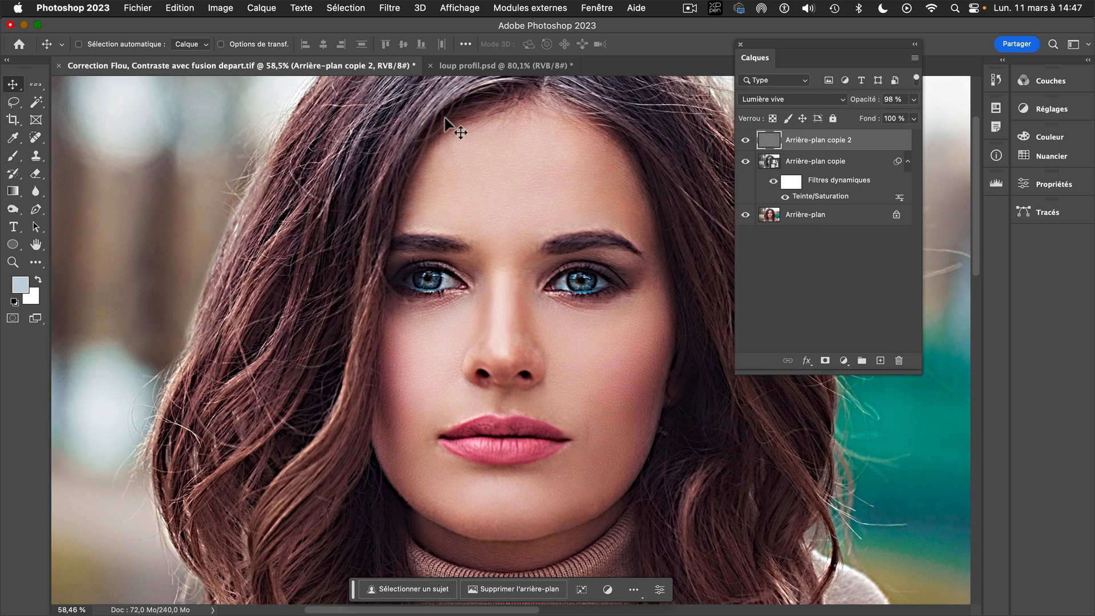
{"action": "scroll", "coordinate": [331, 245], "scroll_direction": "left", "scroll_amount": 5}
{"action": "scroll", "coordinate": [328, 236], "scroll_direction": "left", "scroll_amount": 2}
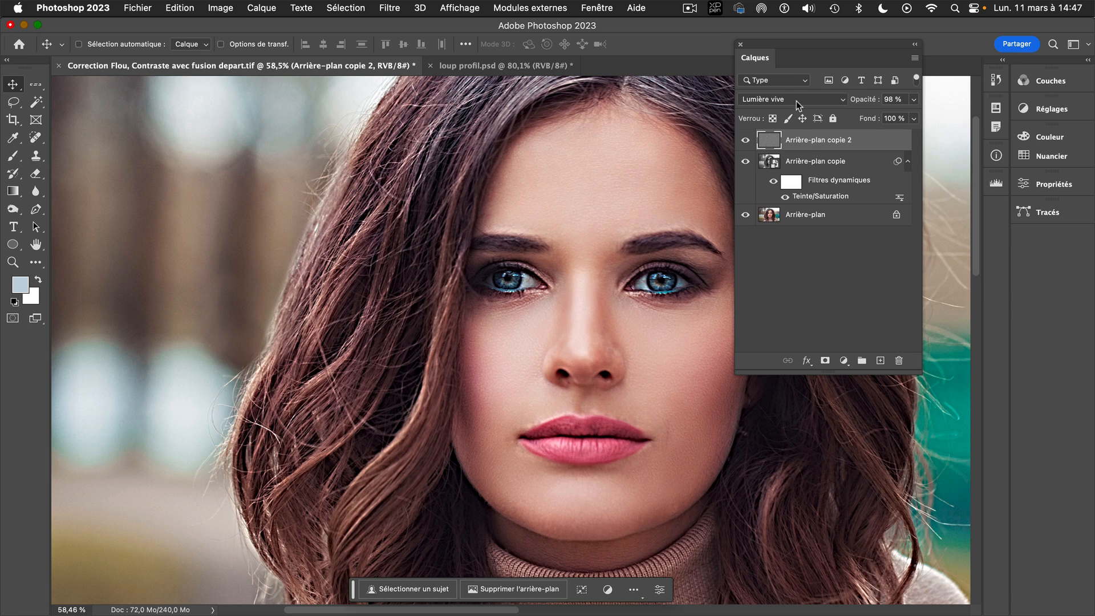
{"action": "left_click_drag", "start_coordinate": [868, 107], "coordinate": [868, 105]}
{"action": "left_click", "coordinate": [746, 162]}
{"action": "left_click", "coordinate": [746, 162]}
{"action": "left_click", "coordinate": [746, 140]}
{"action": "left_click", "coordinate": [746, 141]}
{"action": "left_click_drag", "start_coordinate": [685, 174], "coordinate": [568, 200]}
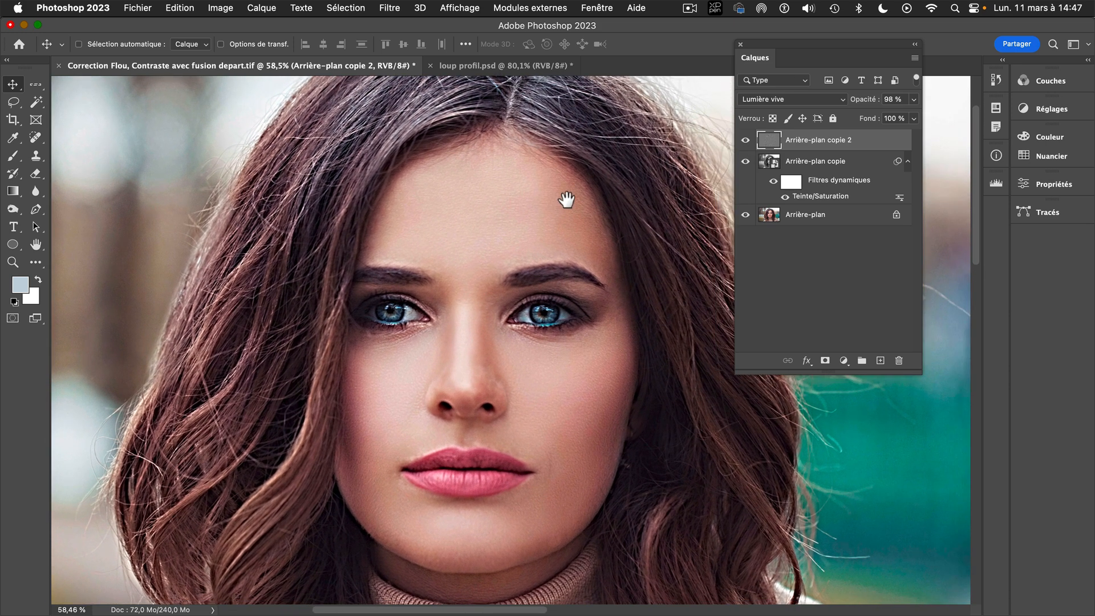
{"action": "left_click_drag", "start_coordinate": [870, 106], "coordinate": [860, 107]}
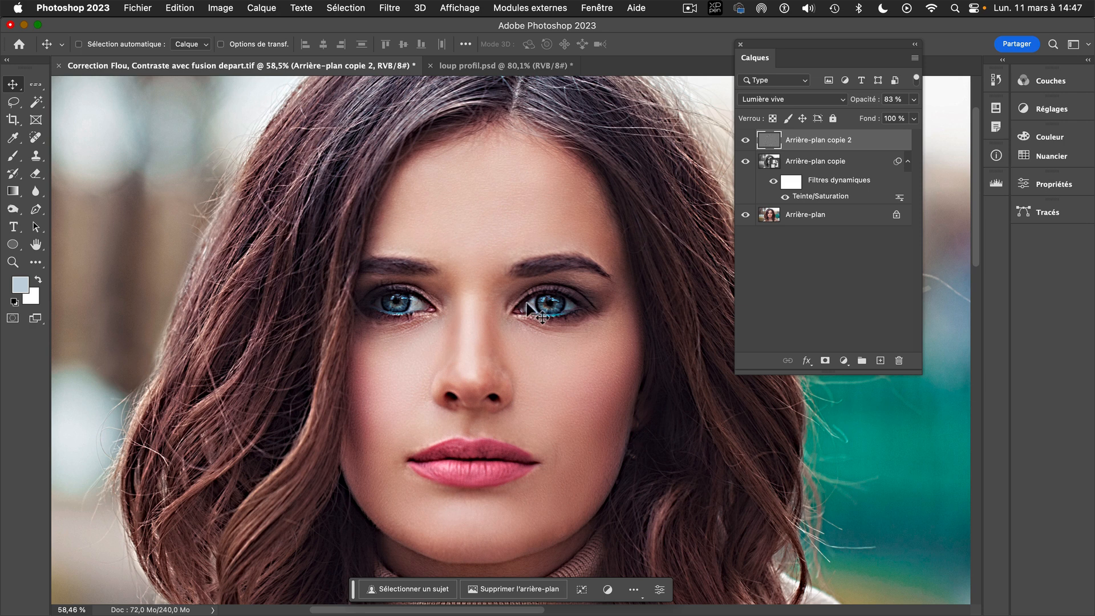
Apply the Ajout de bruit filter to Arrière-plan copie with Gaussienne distribution and the Monochromatique option on.
{"action": "left_click", "coordinate": [744, 162]}
{"action": "left_click", "coordinate": [791, 163]}
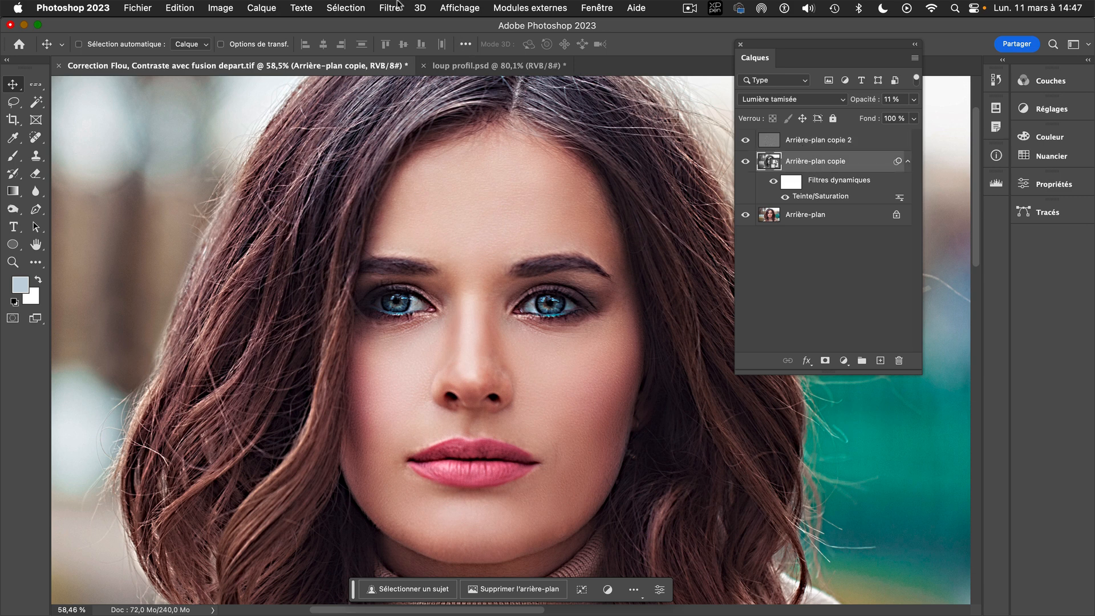
{"action": "left_click", "coordinate": [396, 8]}
{"action": "mouse_move", "coordinate": [425, 188]}
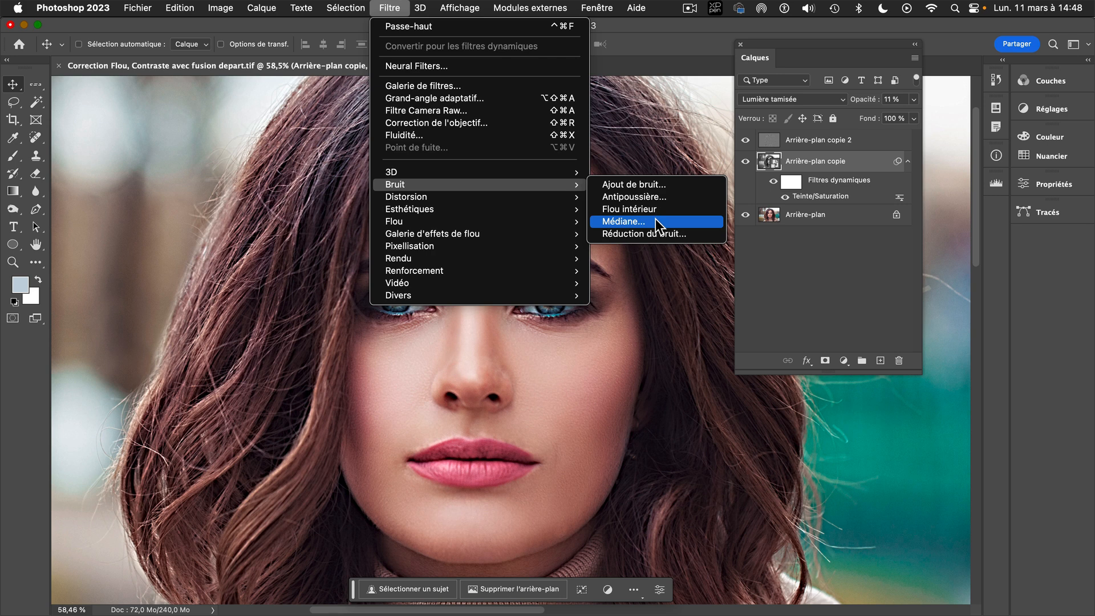
{"action": "left_click", "coordinate": [655, 183]}
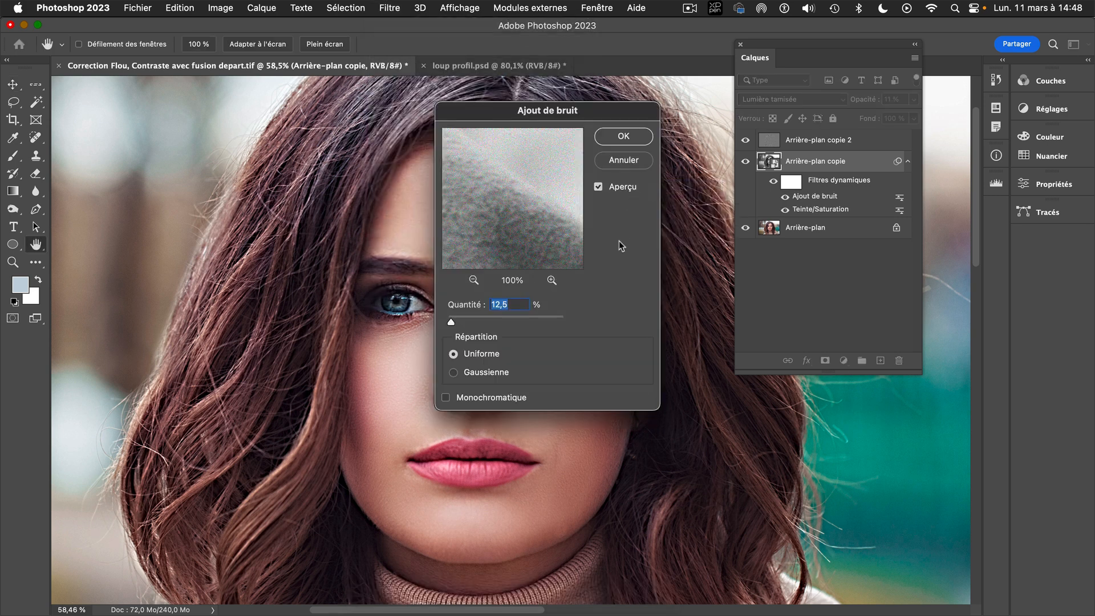
{"action": "left_click_drag", "start_coordinate": [452, 323], "coordinate": [477, 322]}
{"action": "left_click", "coordinate": [446, 398]}
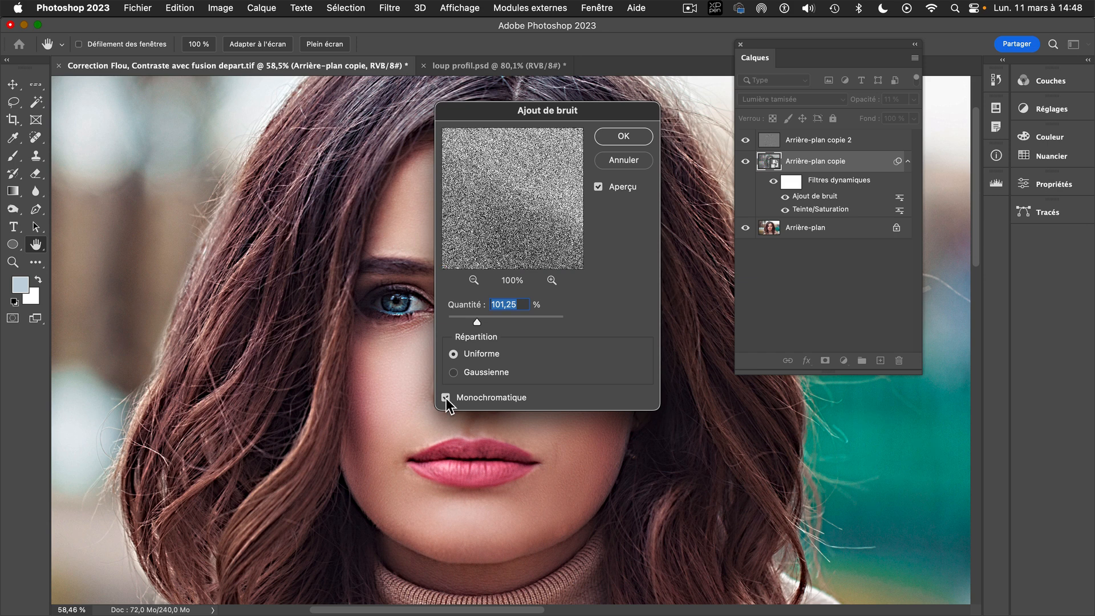
{"action": "left_click", "coordinate": [454, 373]}
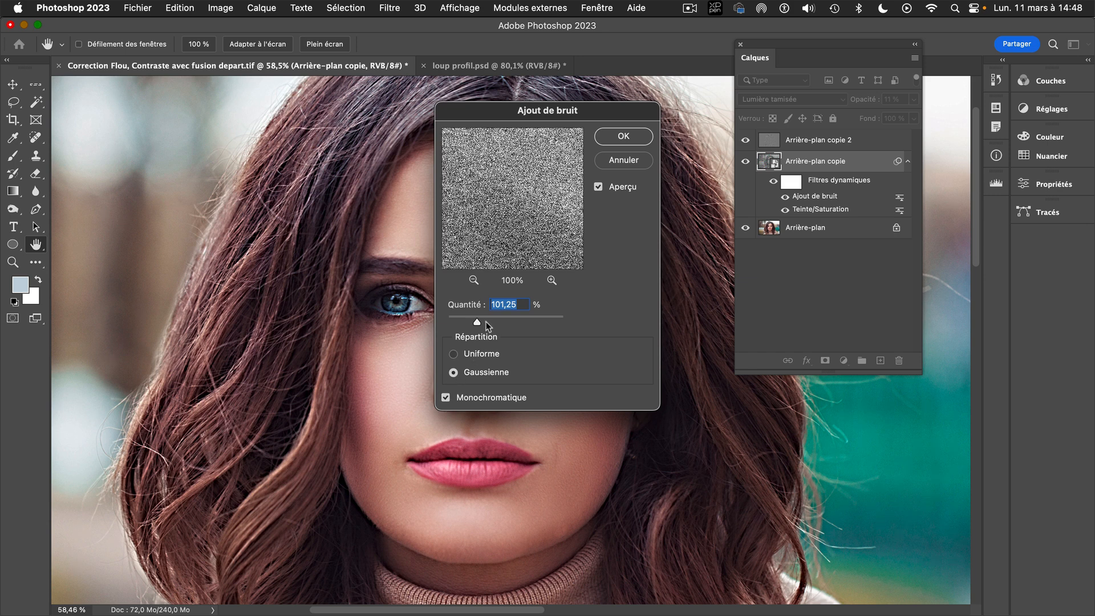
{"action": "left_click_drag", "start_coordinate": [478, 322], "coordinate": [475, 323]}
{"action": "left_click", "coordinate": [623, 137]}
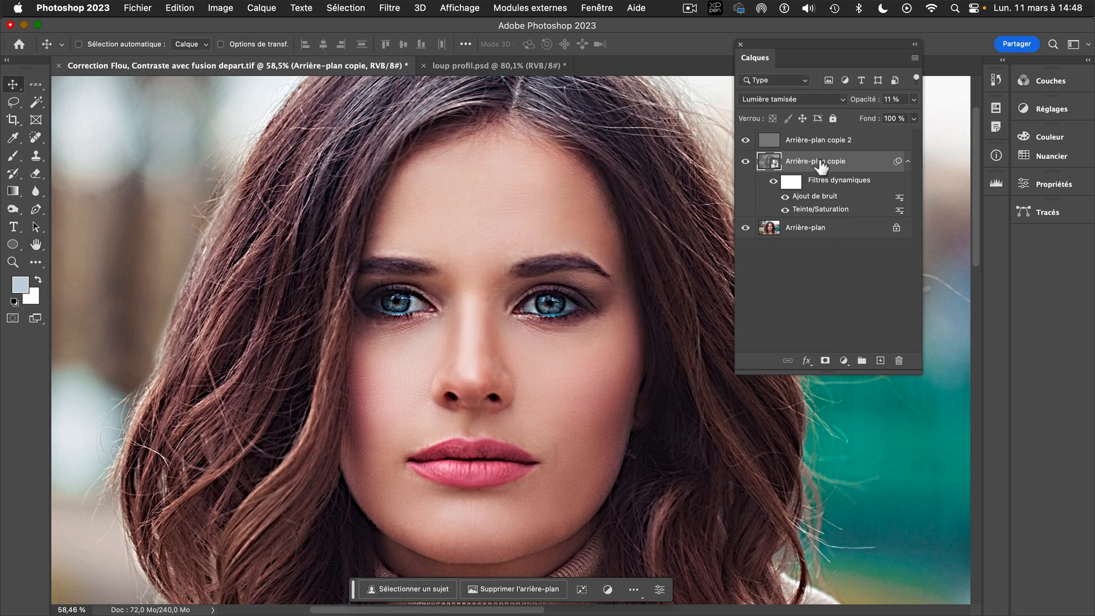
Set Arrière-plan copie to the Incrustation blend mode and compare the skin texture with and without the layer.
{"action": "left_click", "coordinate": [814, 101]}
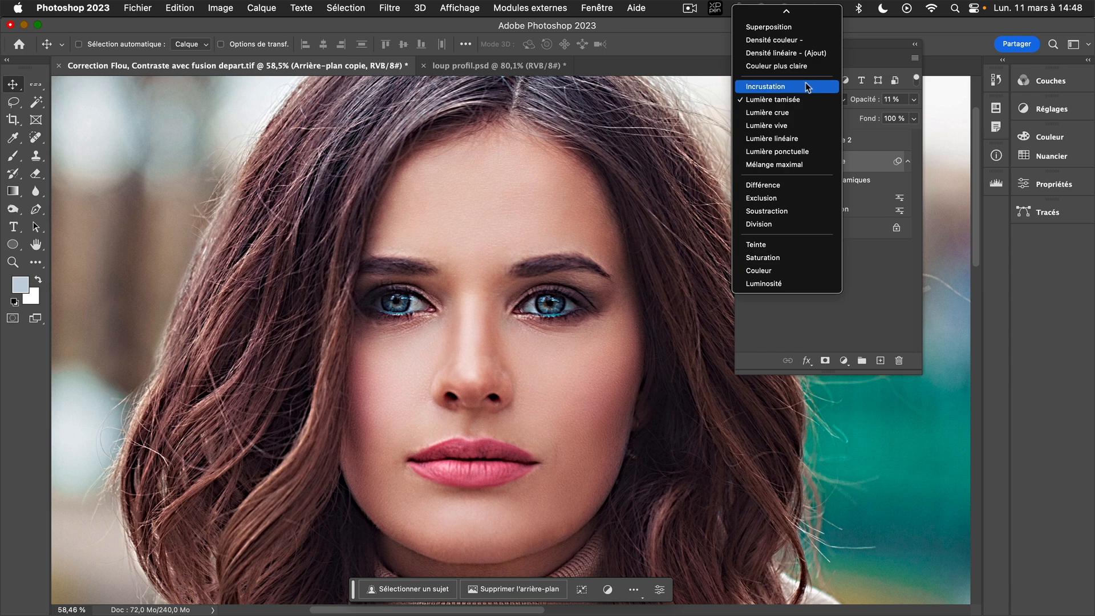
{"action": "left_click", "coordinate": [809, 88]}
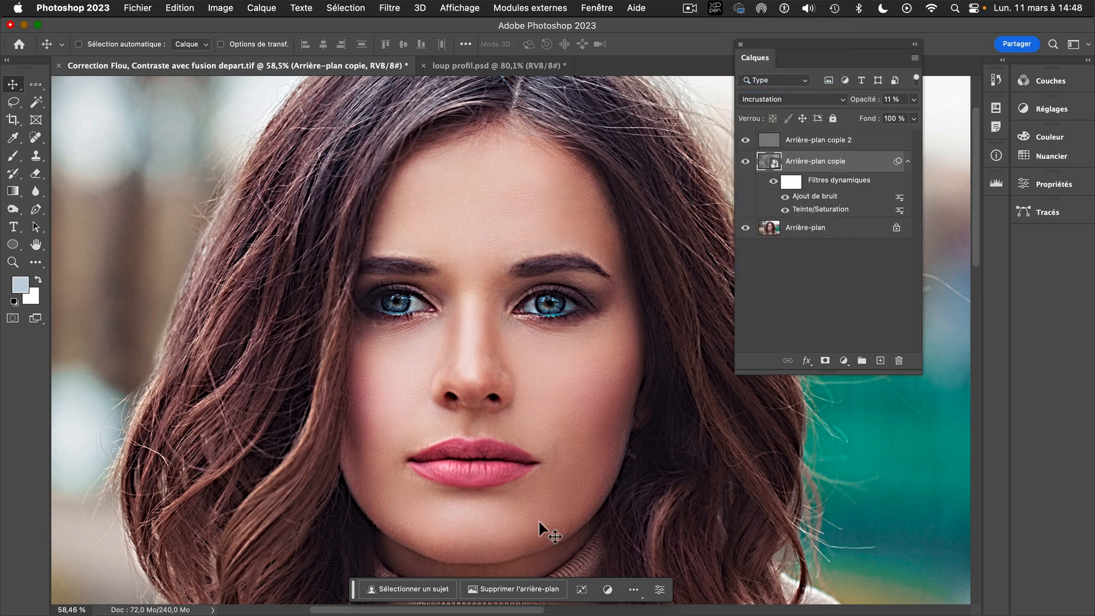
{"action": "scroll", "coordinate": [562, 479], "scroll_direction": "up", "scroll_amount": 5}
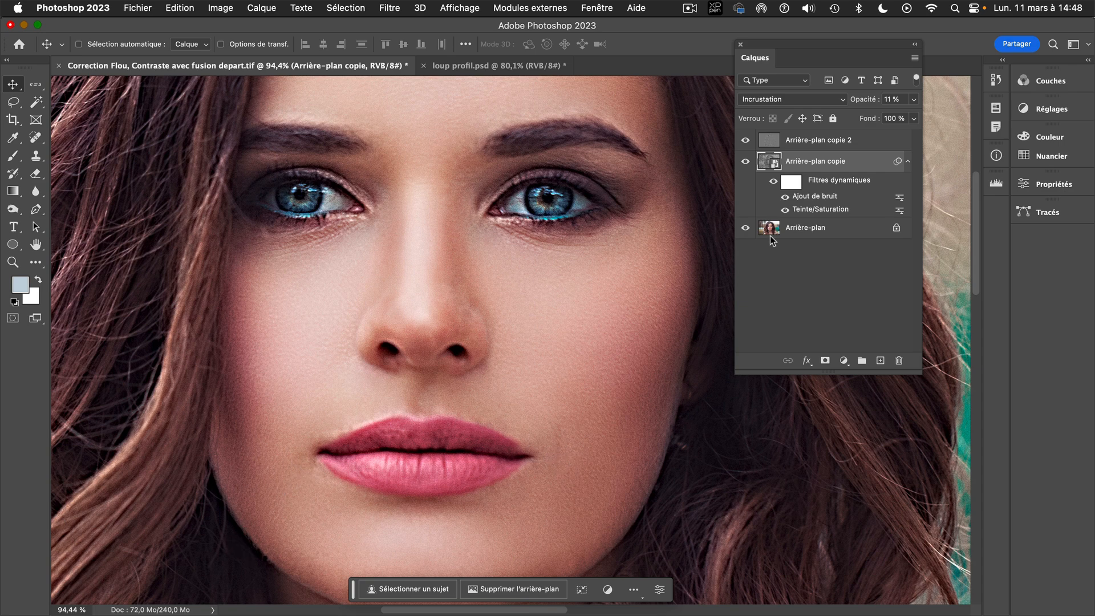
{"action": "left_click", "coordinate": [747, 162]}
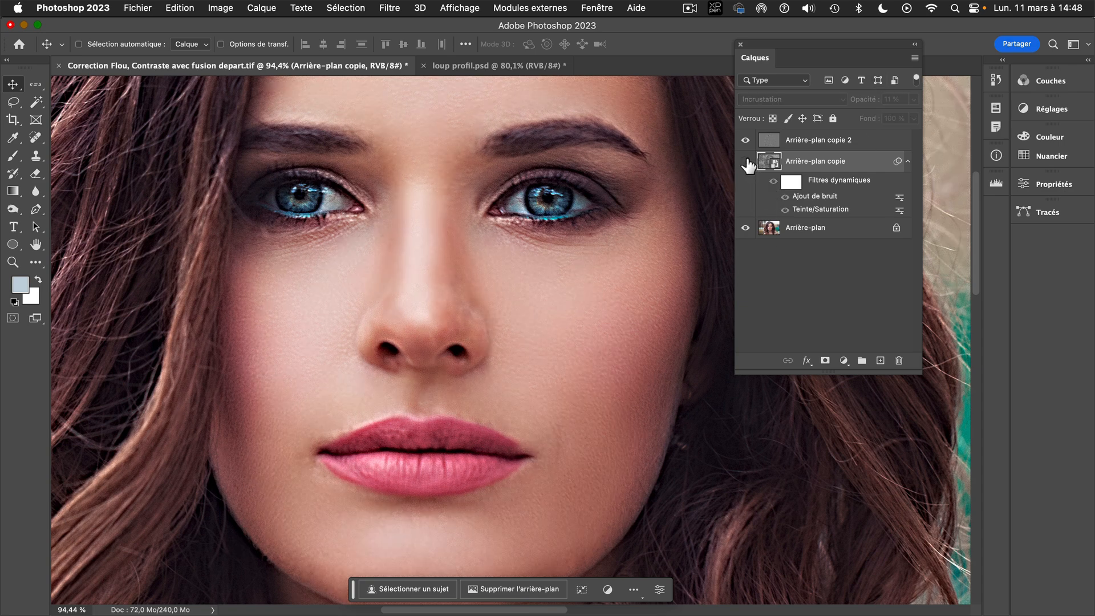
{"action": "left_click", "coordinate": [747, 162]}
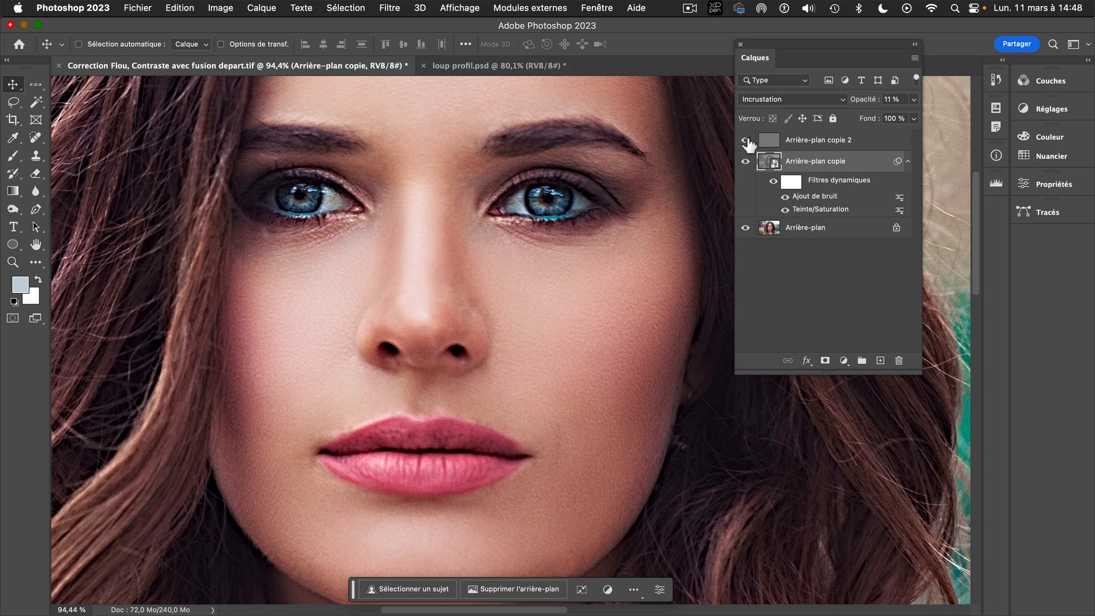
Compare the portrait with both copy layers hidden and shown, in close-up and across the whole image.
{"action": "left_click_drag", "start_coordinate": [746, 140], "coordinate": [748, 168]}
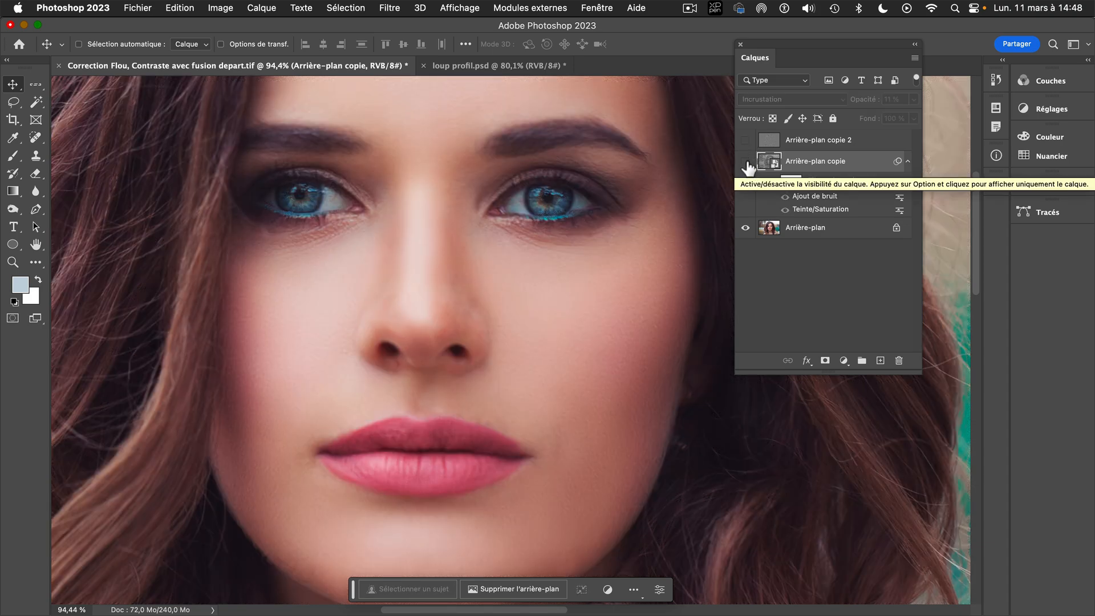
{"action": "left_click_drag", "start_coordinate": [747, 163], "coordinate": [745, 141]}
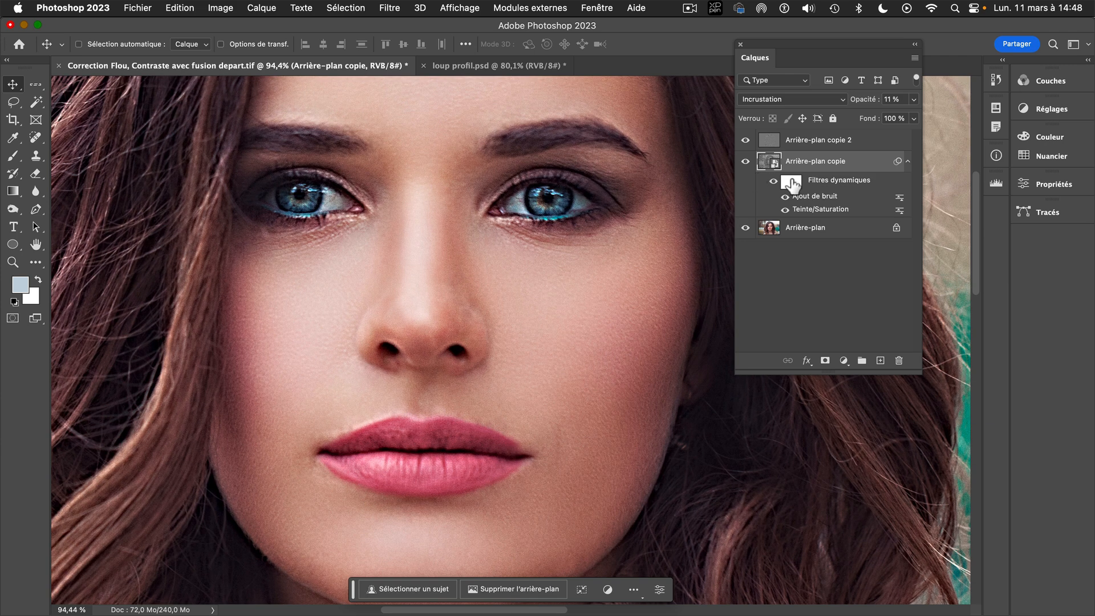
{"action": "key", "text": "super+space"}
{"action": "left_click_drag", "start_coordinate": [631, 301], "coordinate": [583, 298]}
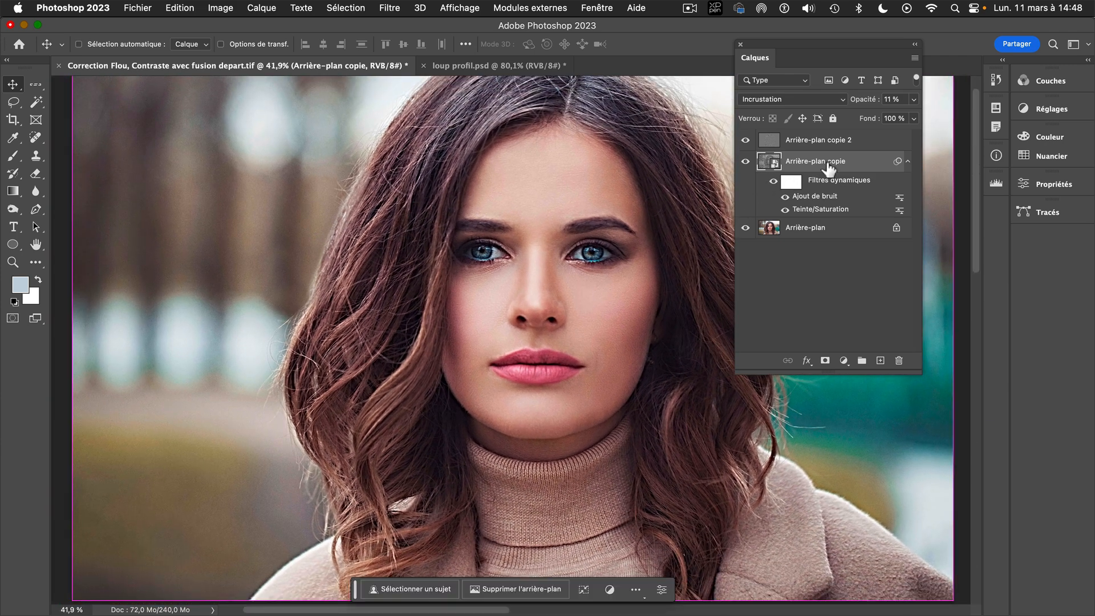
{"action": "mouse_move", "coordinate": [745, 139]}
{"action": "left_mouse_down"}
{"action": "mouse_move", "coordinate": [750, 170]}
{"action": "mouse_move", "coordinate": [746, 139]}
{"action": "left_mouse_up"}
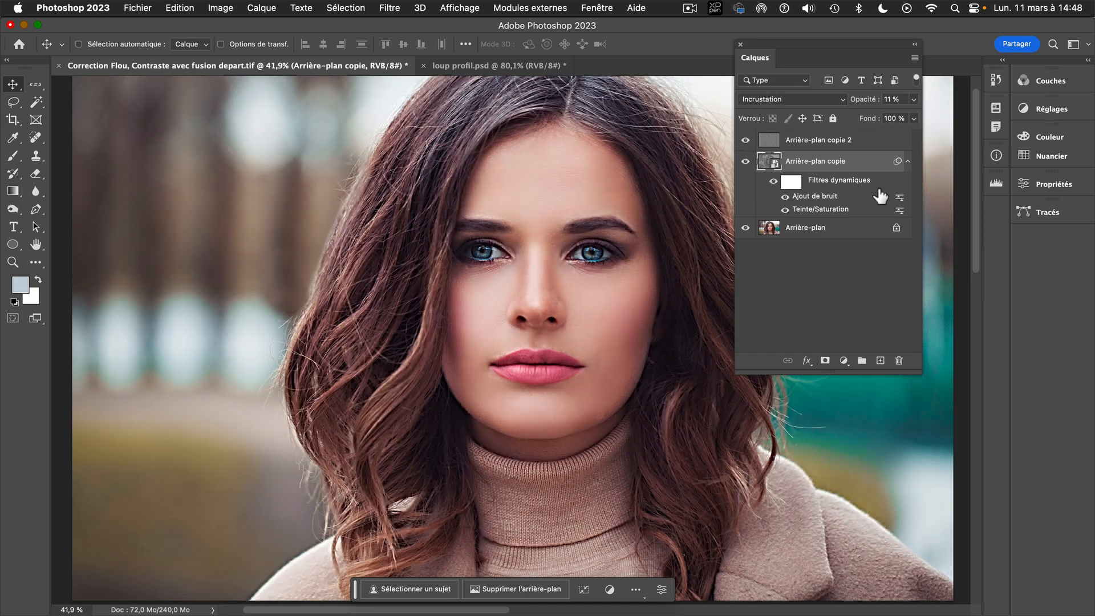
Select Arrière-plan copie 2 and review its blend mode options, keeping Lumière vive.
{"action": "left_click", "coordinate": [858, 142]}
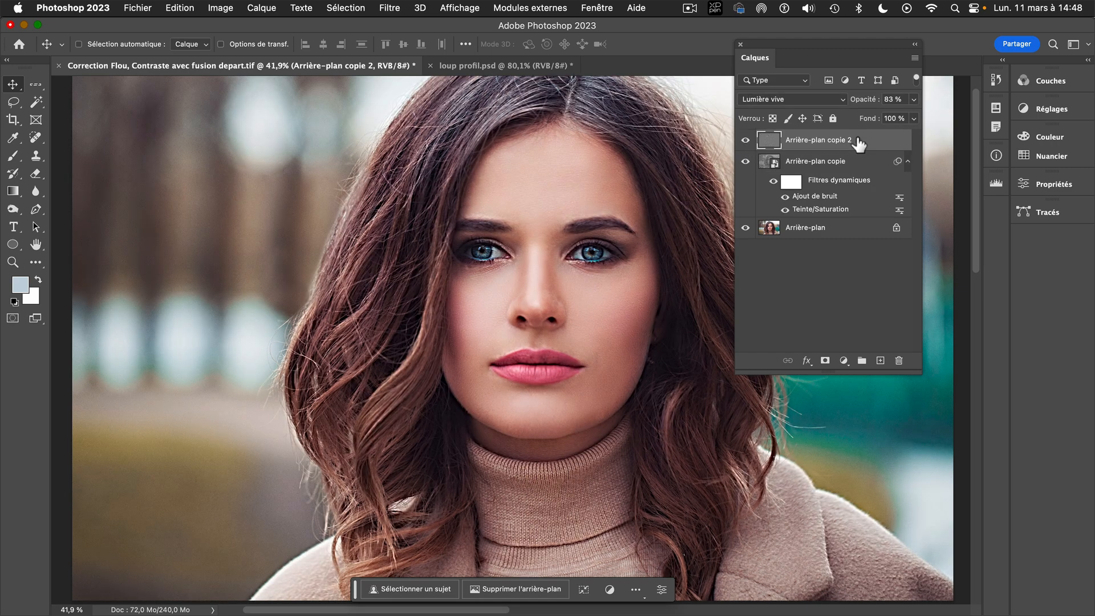
{"action": "left_click", "coordinate": [802, 102]}
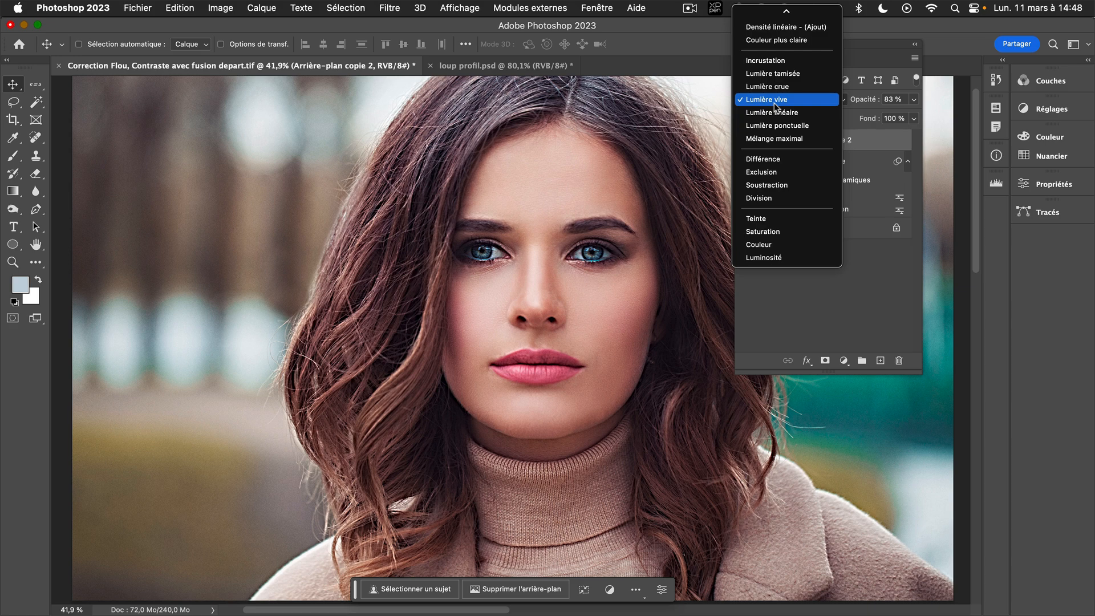
{"action": "left_click", "coordinate": [775, 103]}
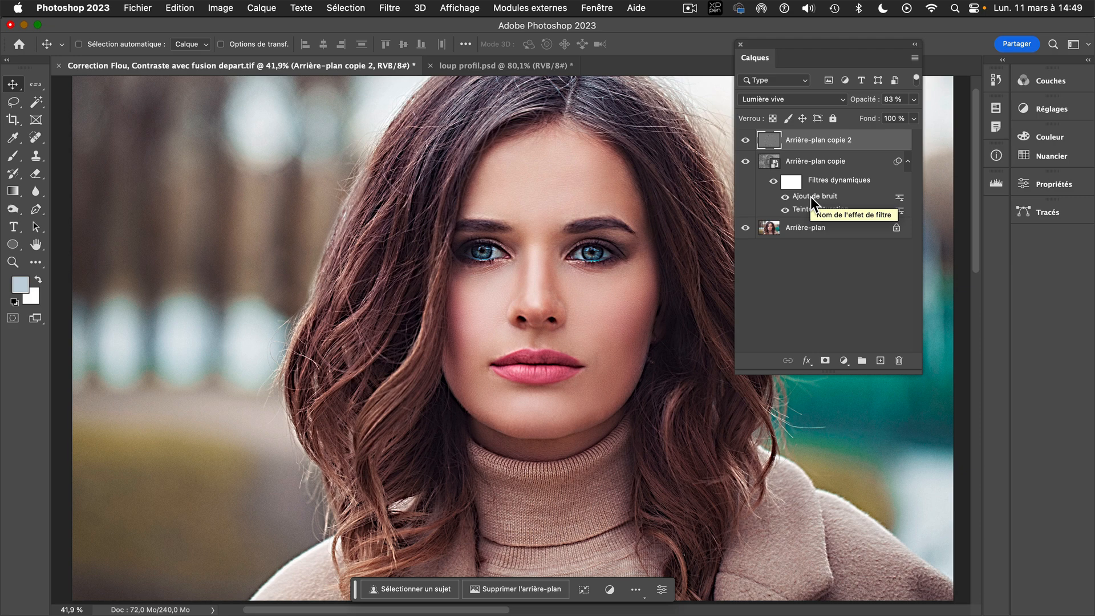
Compare the full portrait with Arrière-plan copie 2 alone hidden, then with both copy layers hidden and shown again.
{"action": "left_click", "coordinate": [747, 143]}
{"action": "left_click", "coordinate": [746, 143]}
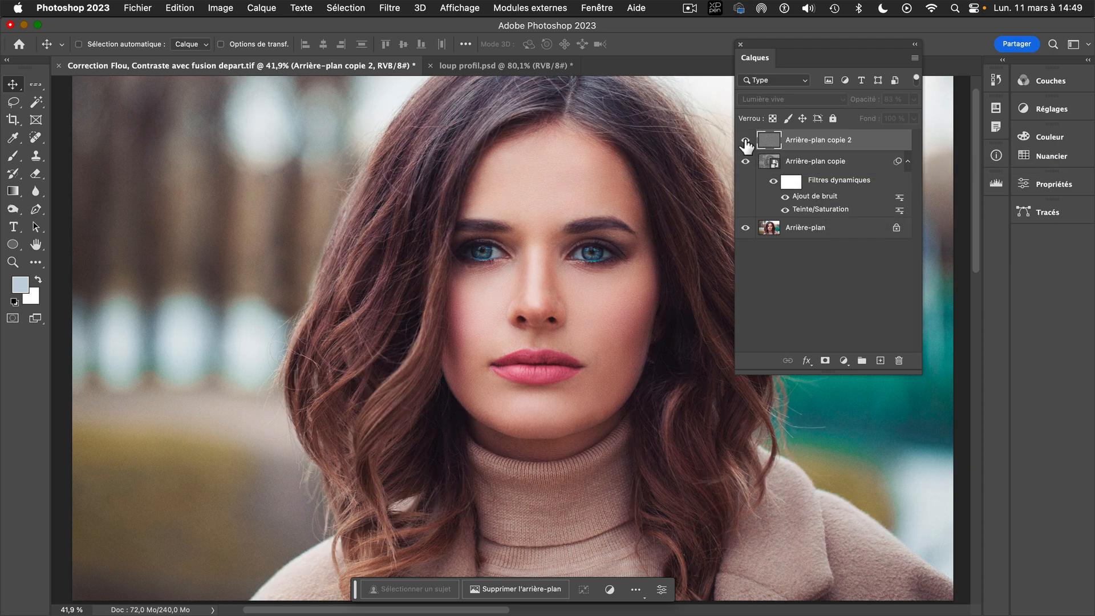
{"action": "left_click", "coordinate": [746, 143]}
{"action": "left_click", "coordinate": [747, 142]}
{"action": "left_click_drag", "start_coordinate": [748, 149], "coordinate": [749, 169]}
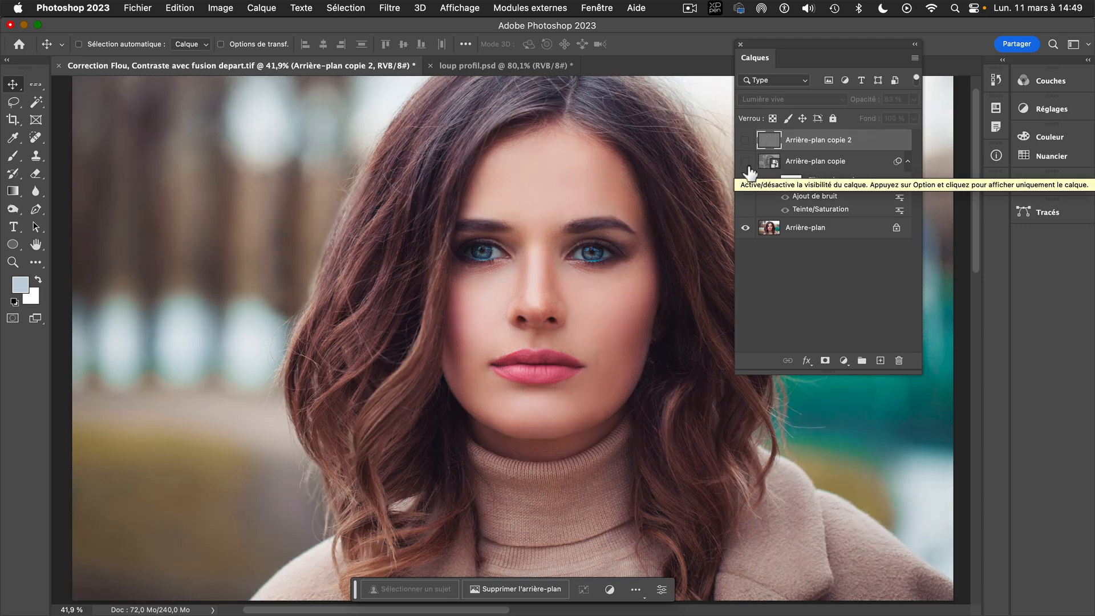
{"action": "left_click", "coordinate": [745, 166]}
{"action": "left_click", "coordinate": [745, 141]}
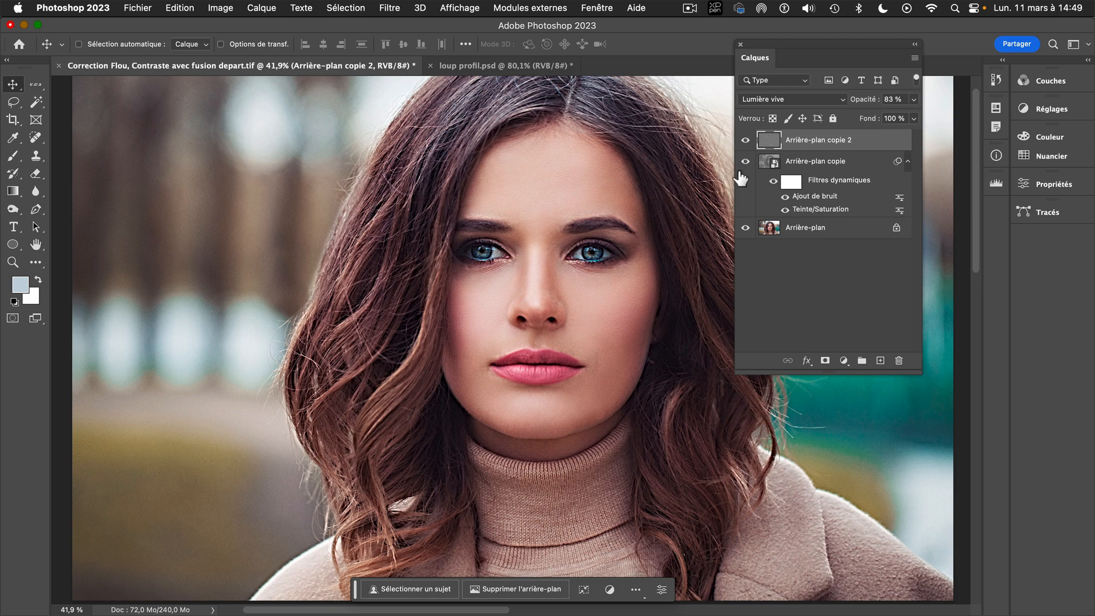
Switch to the loup profil.psd document and try to reopen it from the recent files.
{"action": "left_click", "coordinate": [521, 65]}
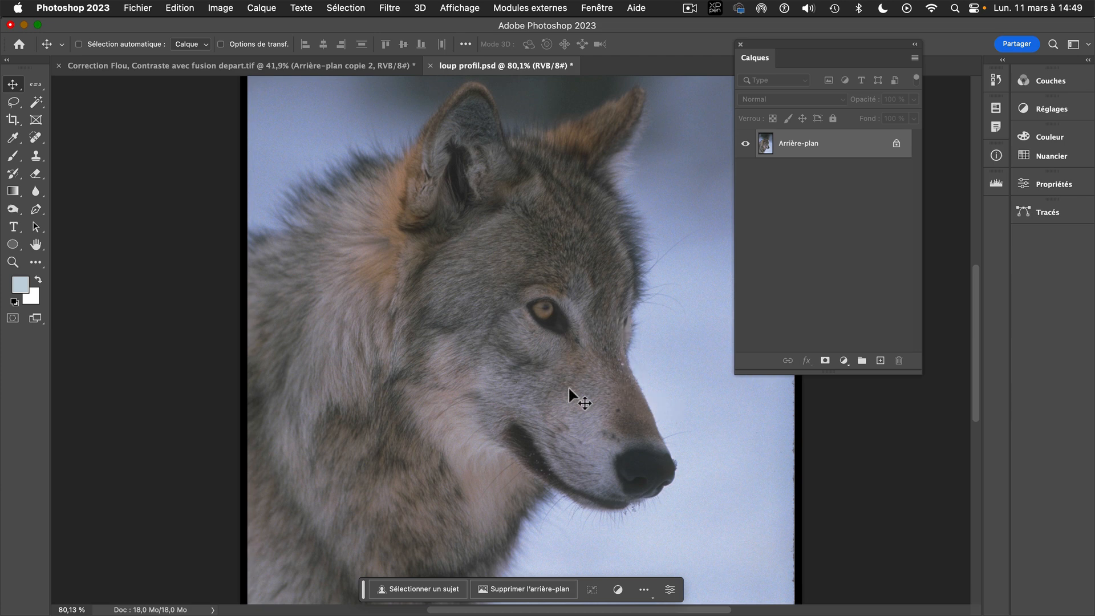
{"action": "key", "text": "super+space"}
{"action": "left_click_drag", "start_coordinate": [565, 366], "coordinate": [499, 311]}
{"action": "left_click_drag", "start_coordinate": [523, 242], "coordinate": [514, 321]}
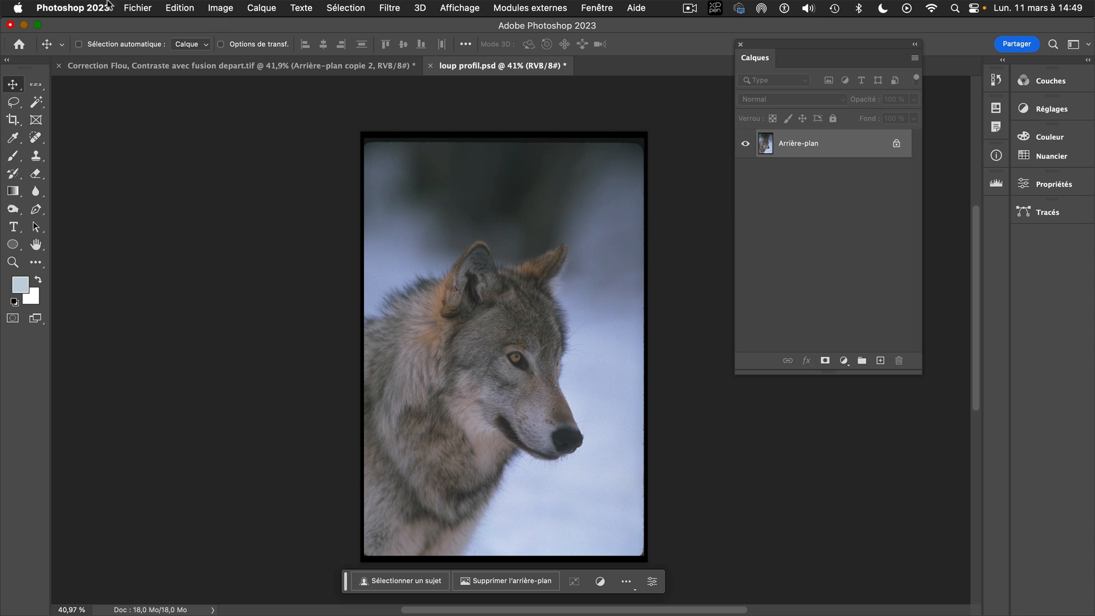
{"action": "left_click", "coordinate": [140, 8]}
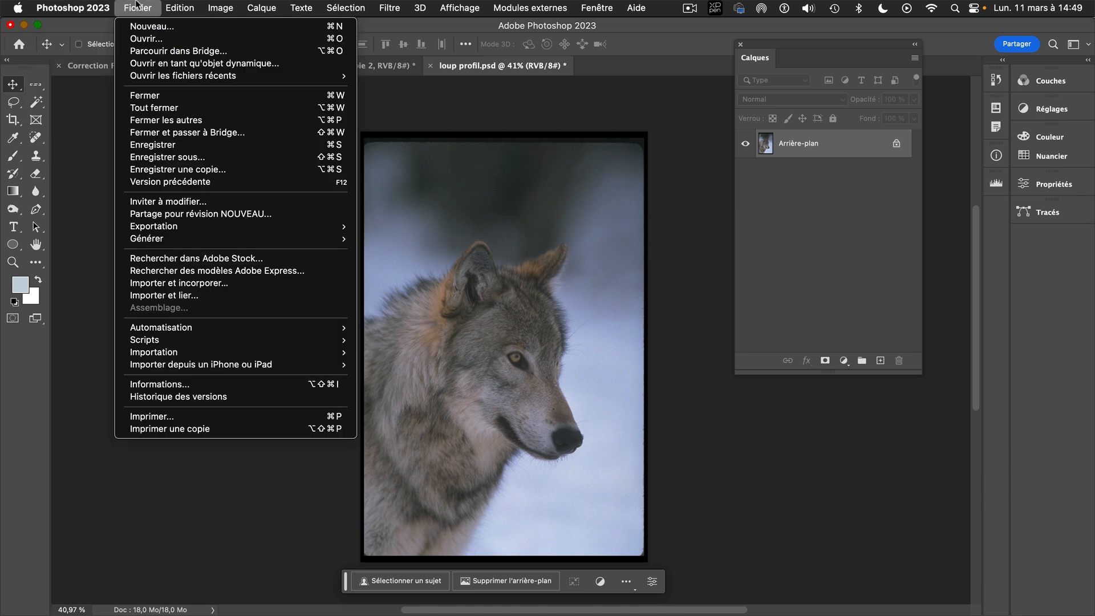
{"action": "mouse_move", "coordinate": [180, 81]}
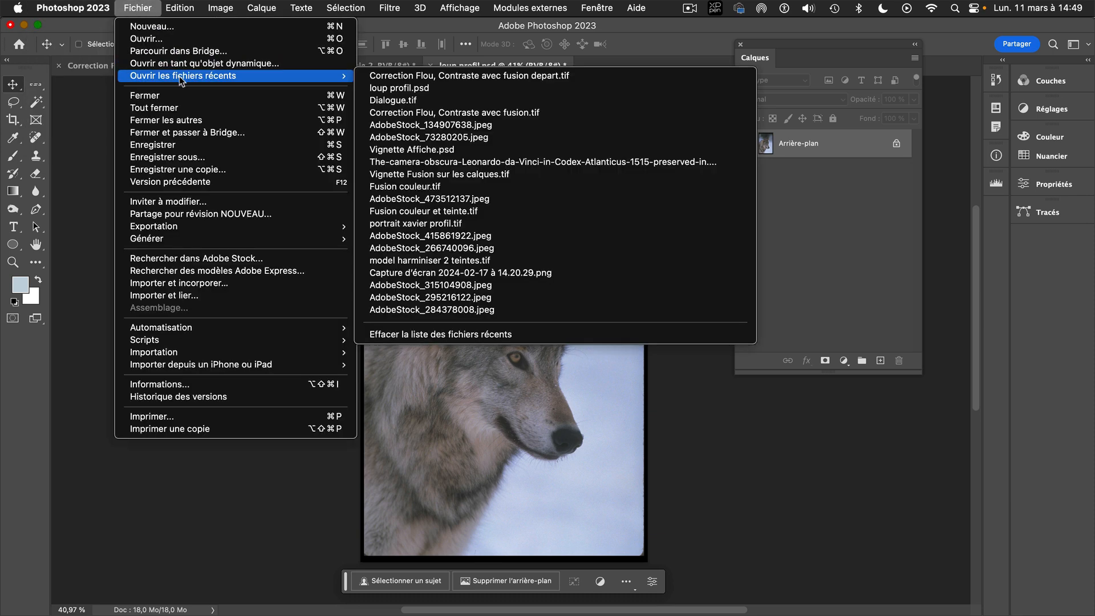
{"action": "left_click", "coordinate": [422, 89]}
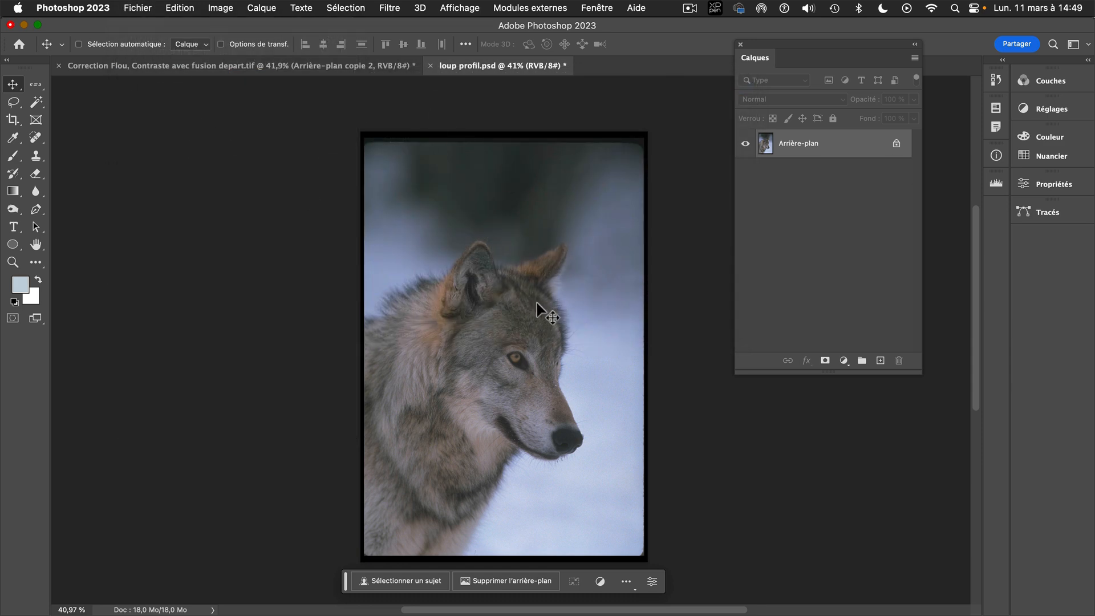
Check the wolf image's dimensions and resolution, leaving the image size settings unchanged.
{"action": "left_click", "coordinate": [216, 7]}
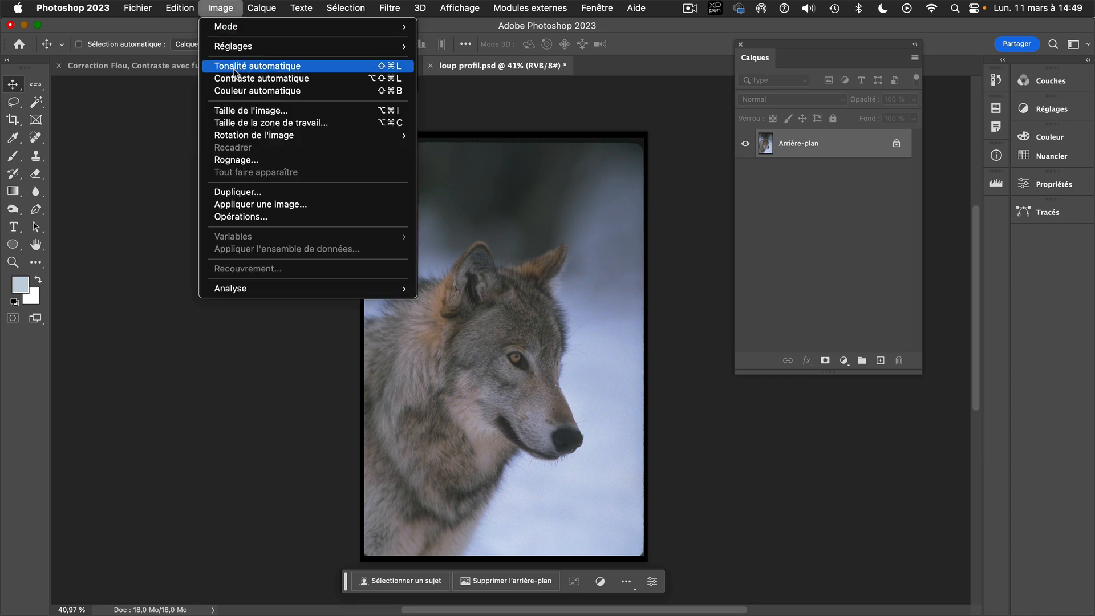
{"action": "left_click", "coordinate": [251, 111]}
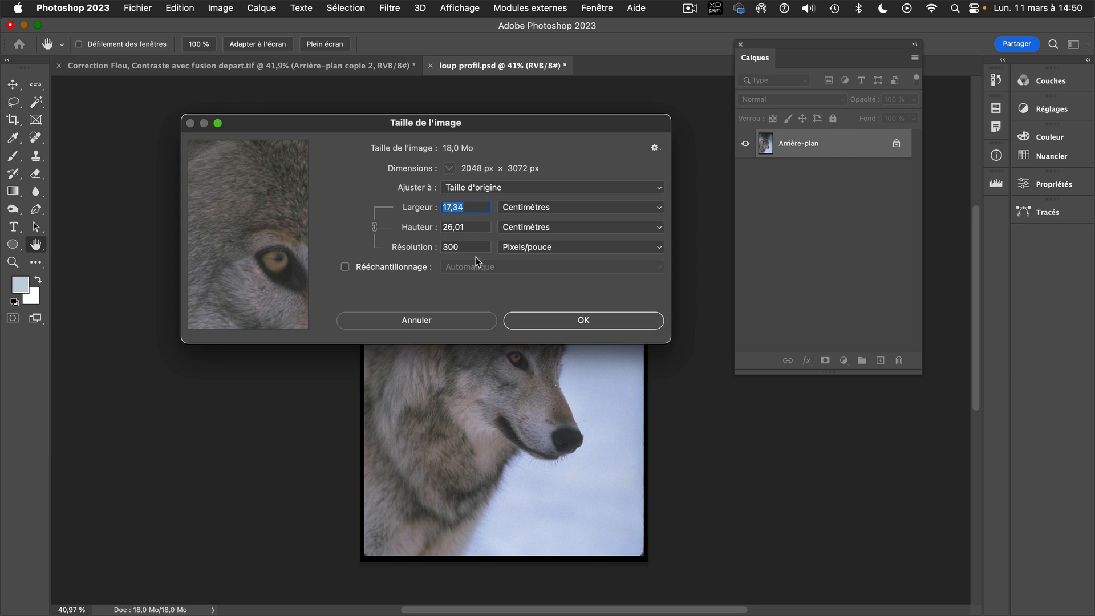
{"action": "left_click", "coordinate": [420, 321]}
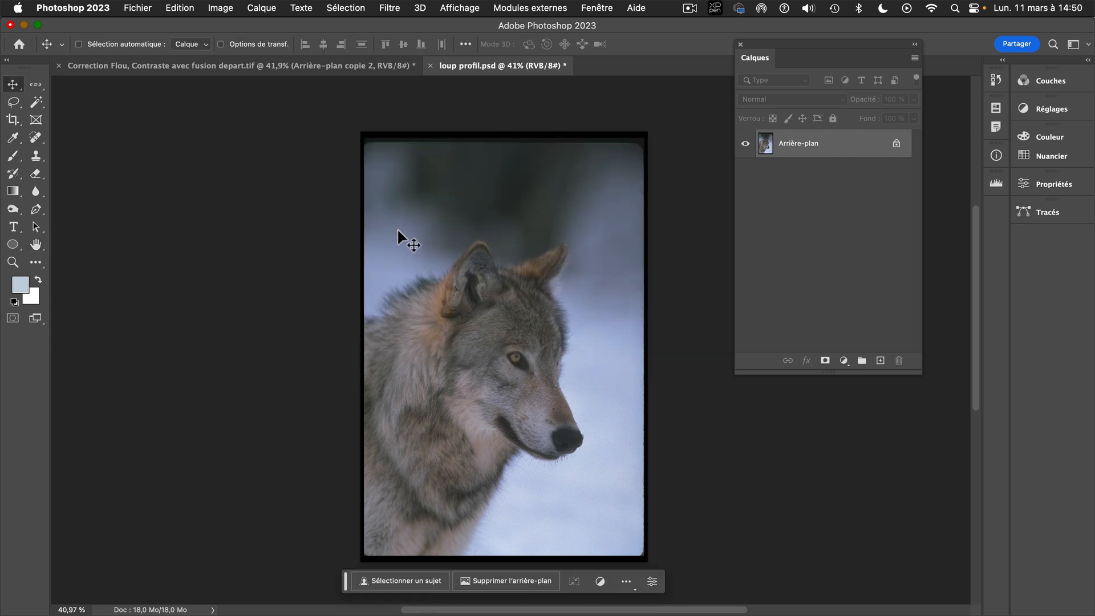
Undo the layer deletions and opacity change in the wolf image to restore both filtered copies, with Arrière-plan copie at 100% opacity.
{"action": "key", "text": "super+z"}
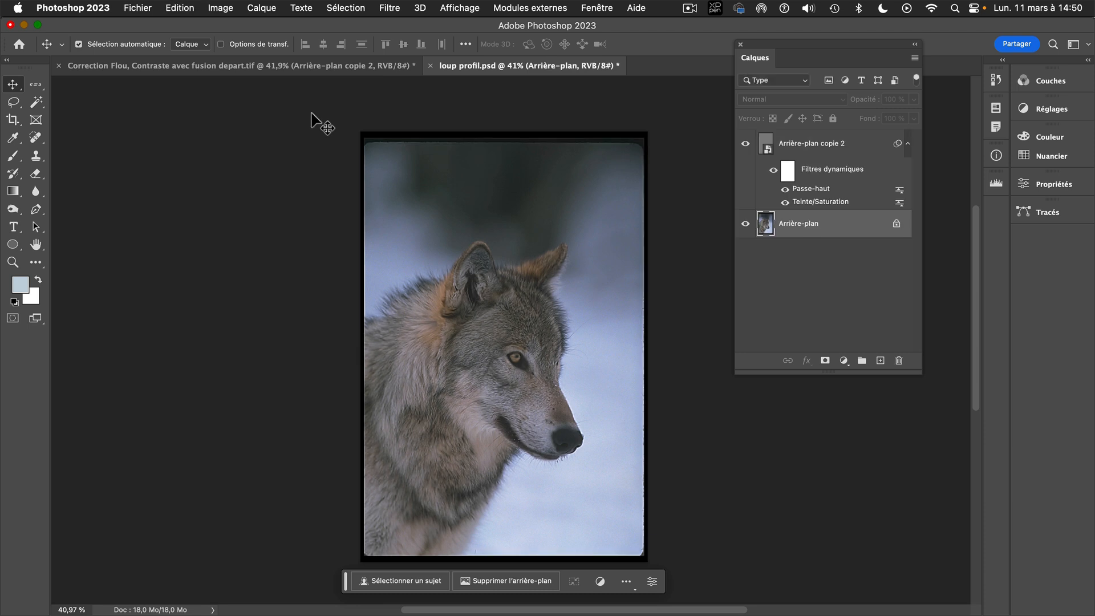
{"action": "left_click", "coordinate": [188, 7]}
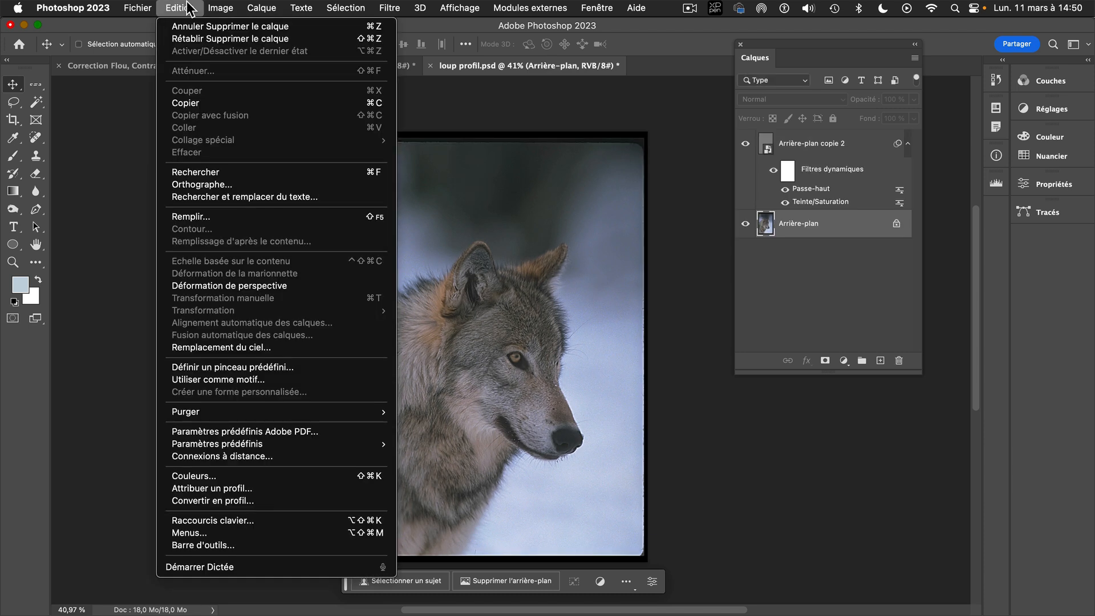
{"action": "key", "text": "super+z"}
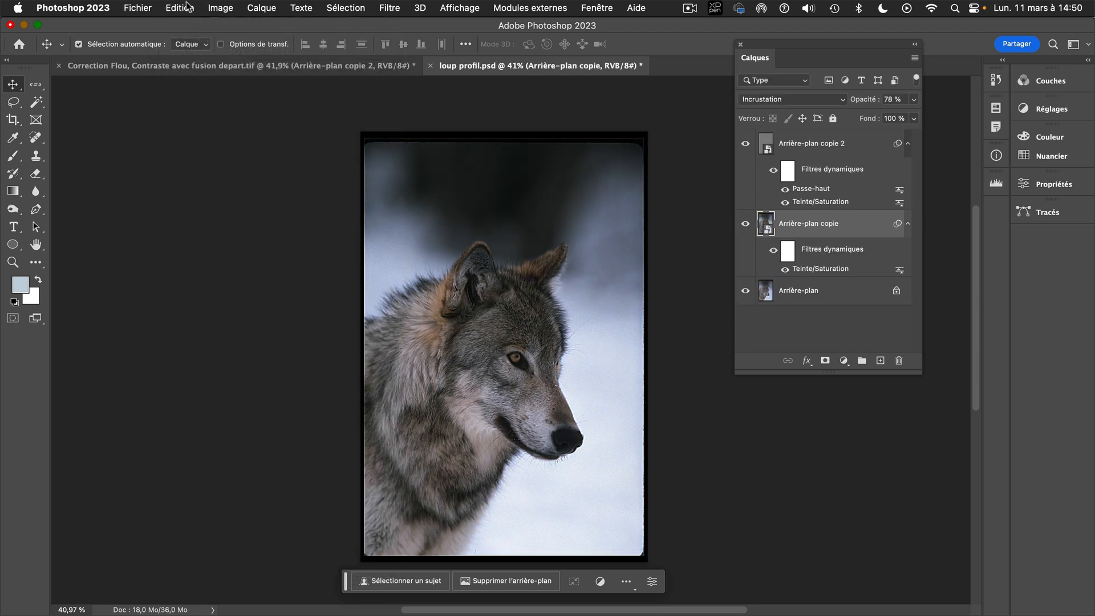
{"action": "key", "text": "super+z"}
{"action": "key", "text": "super+z"}
{"action": "key", "text": "super+z"}
{"action": "key", "text": "super+z"}
{"action": "key", "text": "super+z"}
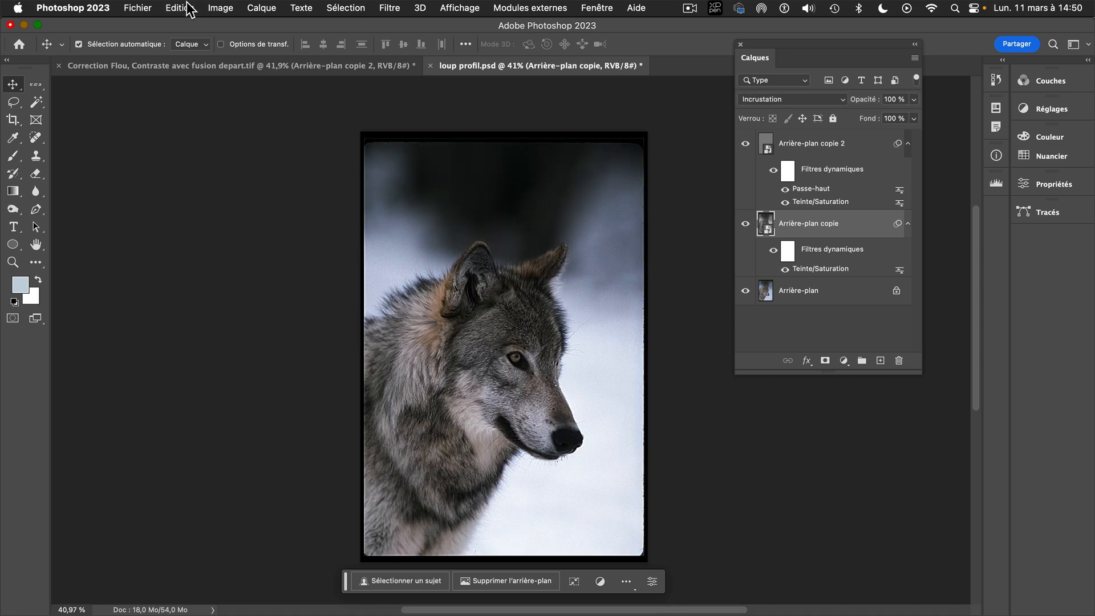
{"action": "key", "text": "super+z"}
{"action": "key", "text": "super+z"}
{"action": "key", "text": "super+z"}
{"action": "key", "text": "super+z"}
{"action": "key", "text": "super+z"}
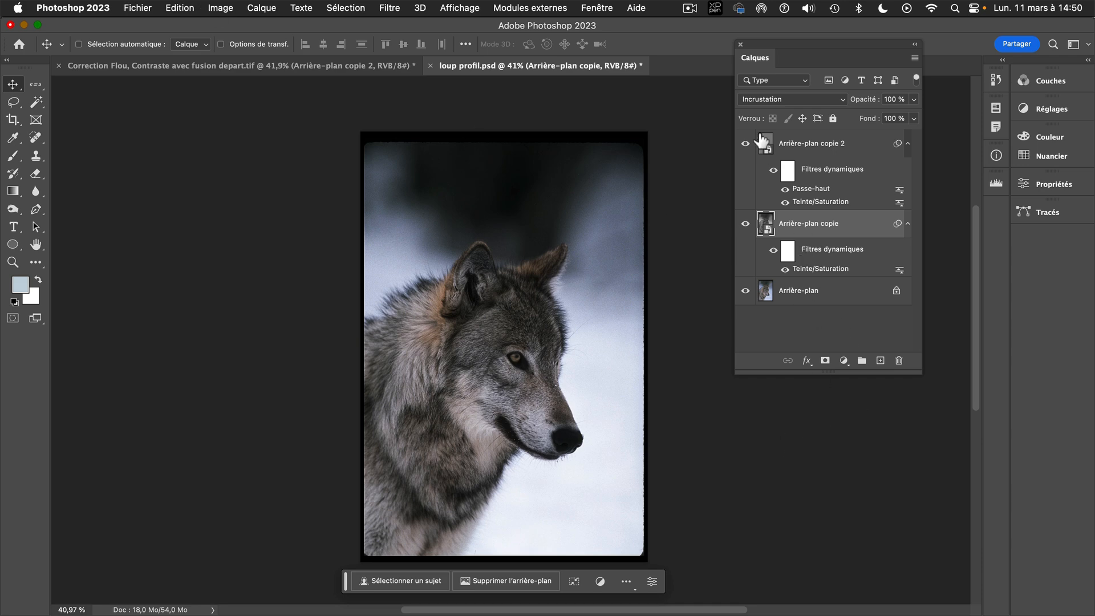
Compare the wolf's head and fur with Arrière-plan copie 2 and Arrière-plan copie hidden and shown.
{"action": "left_click_drag", "start_coordinate": [525, 313], "coordinate": [563, 321]}
{"action": "left_click_drag", "start_coordinate": [563, 337], "coordinate": [579, 147]}
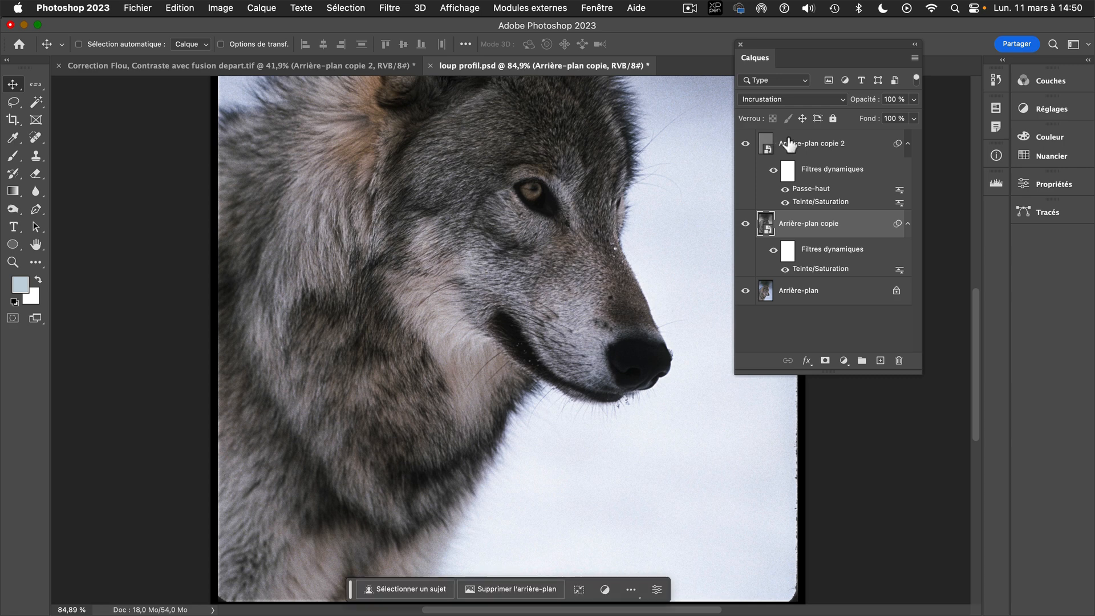
{"action": "left_click_drag", "start_coordinate": [746, 144], "coordinate": [755, 242]}
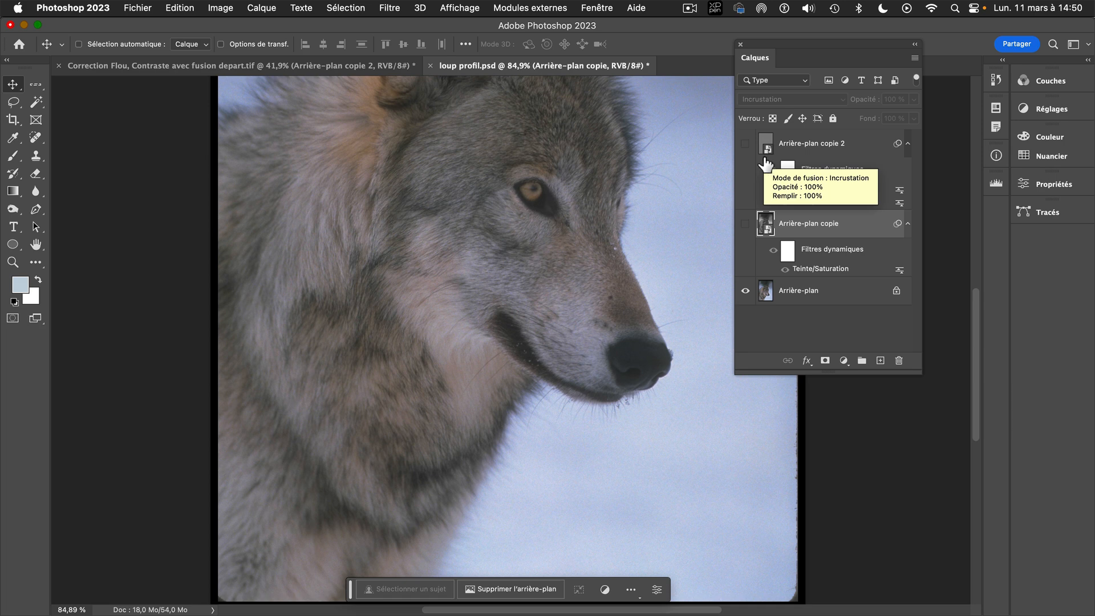
{"action": "left_click", "coordinate": [212, 7]}
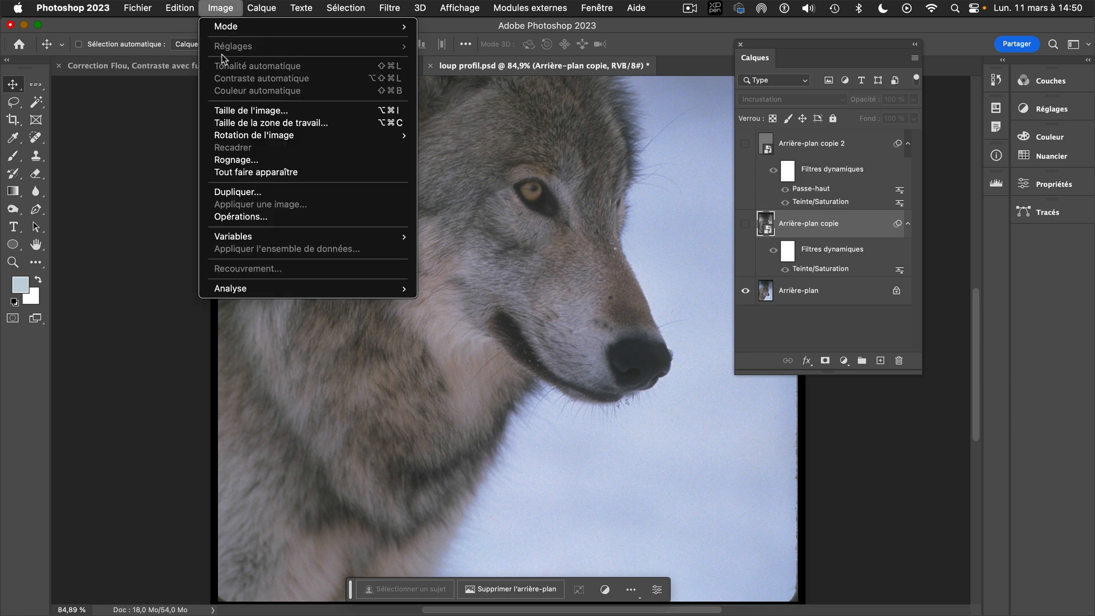
{"action": "left_click", "coordinate": [748, 138]}
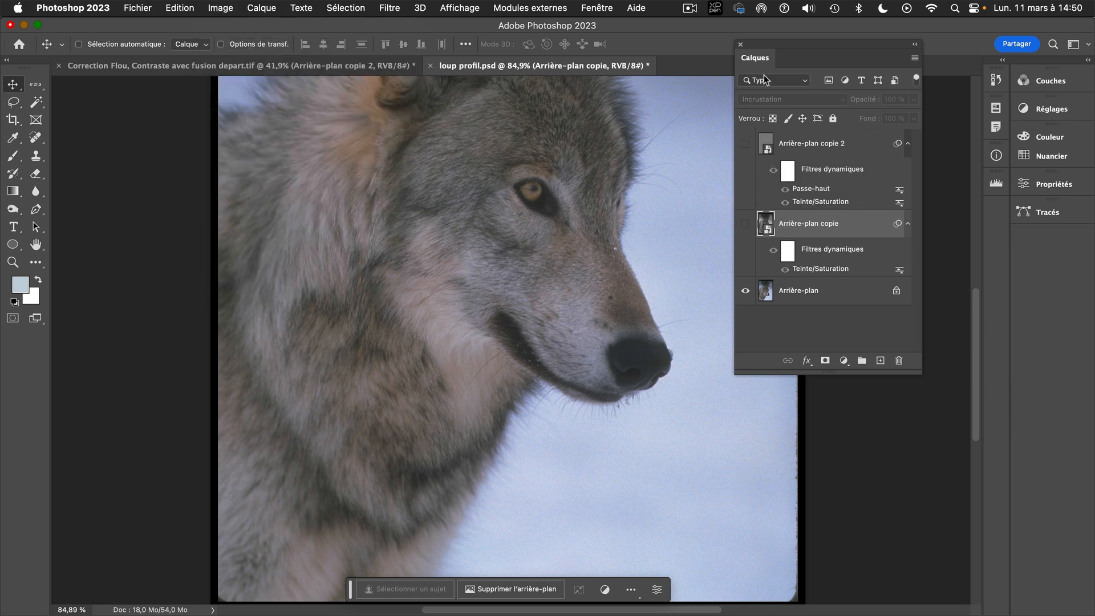
{"action": "left_click", "coordinate": [746, 144]}
{"action": "left_click", "coordinate": [746, 224]}
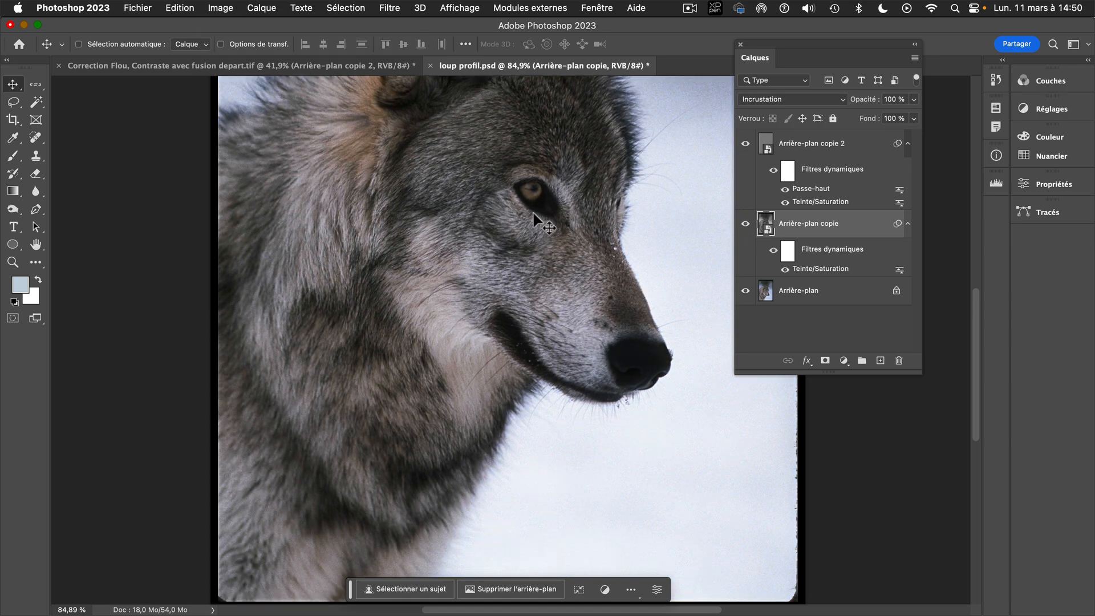
Examine the wolf's eye and muzzle in a closer view with both copy layers hidden and shown.
{"action": "scroll", "coordinate": [542, 215], "scroll_direction": "up", "scroll_amount": 3}
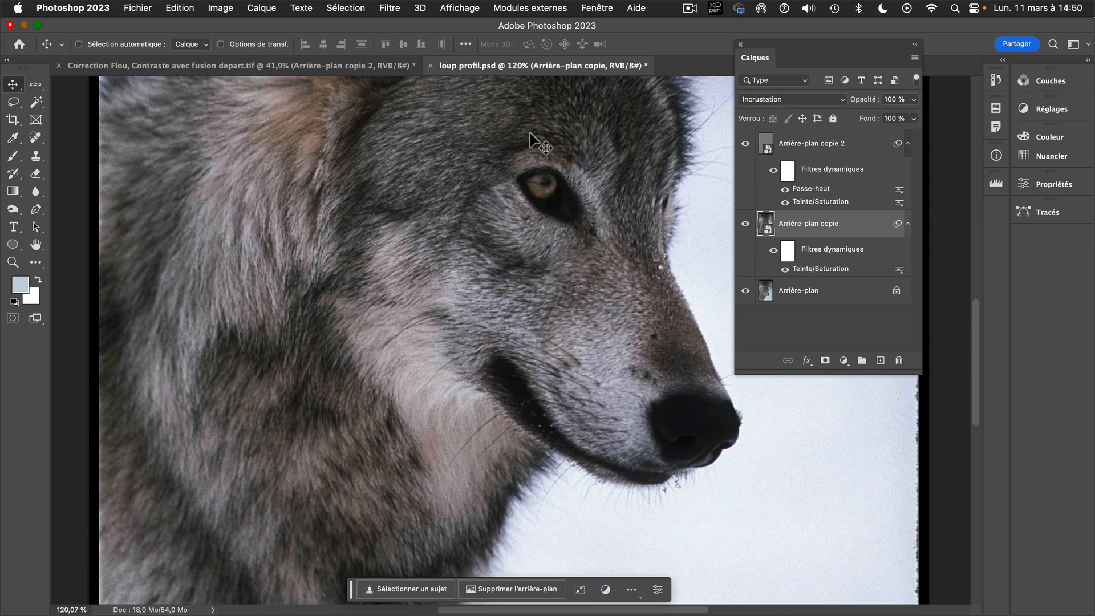
{"action": "left_click_drag", "start_coordinate": [529, 130], "coordinate": [527, 194]}
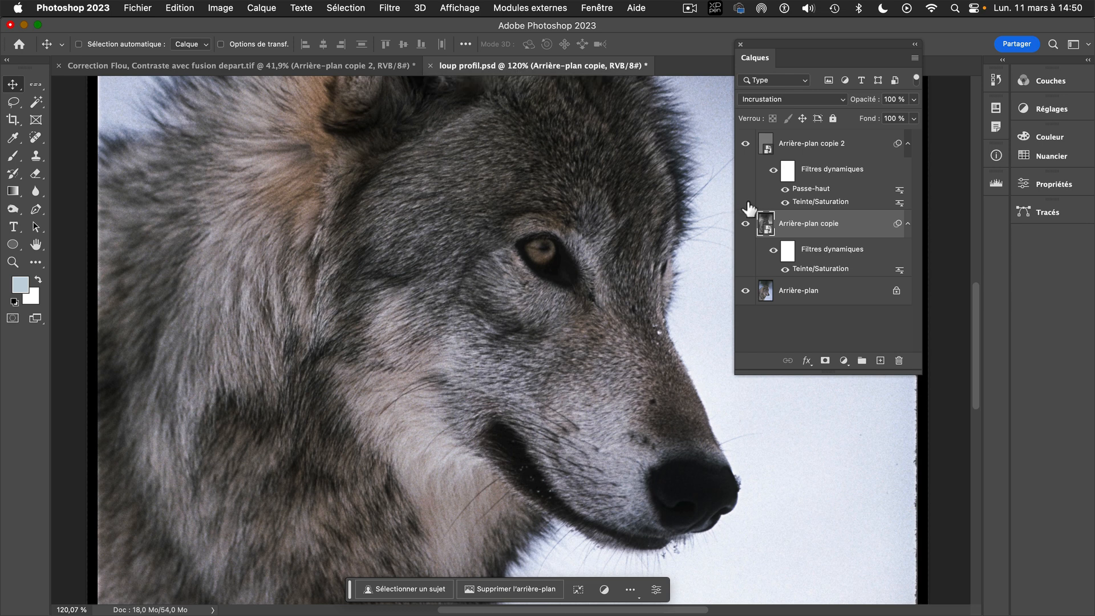
{"action": "left_click_drag", "start_coordinate": [746, 144], "coordinate": [754, 249]}
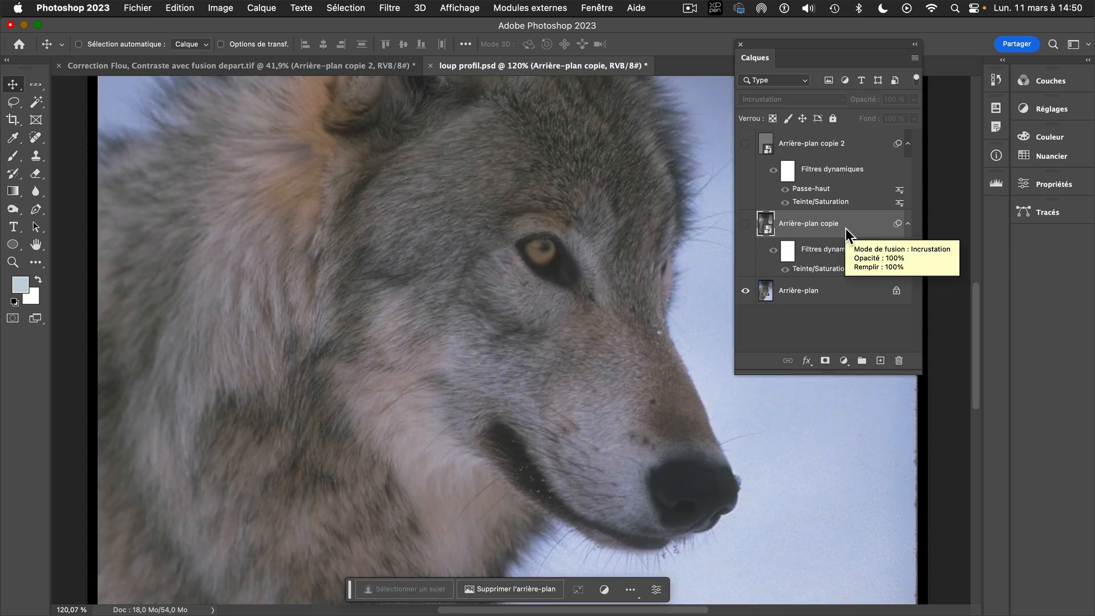
{"action": "left_click_drag", "start_coordinate": [745, 225], "coordinate": [746, 146]}
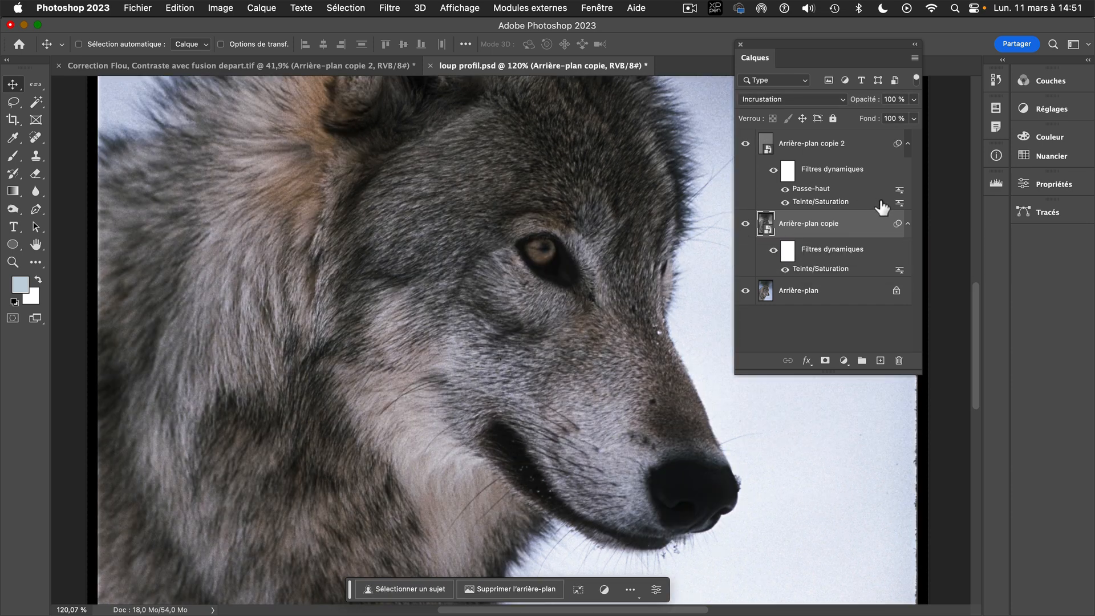
Reduce the opacity of Arrière-plan copie 2, set Arrière-plan copie to 77% opacity, and review the whole wolf image.
{"action": "left_click", "coordinate": [843, 146]}
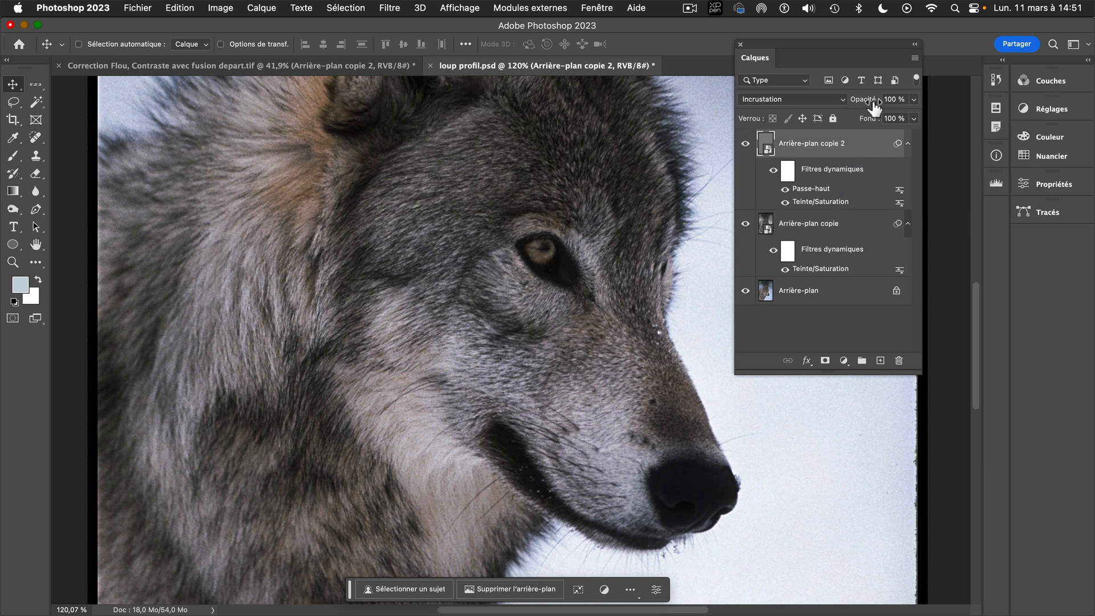
{"action": "left_click_drag", "start_coordinate": [871, 105], "coordinate": [856, 106]}
{"action": "left_click", "coordinate": [832, 227]}
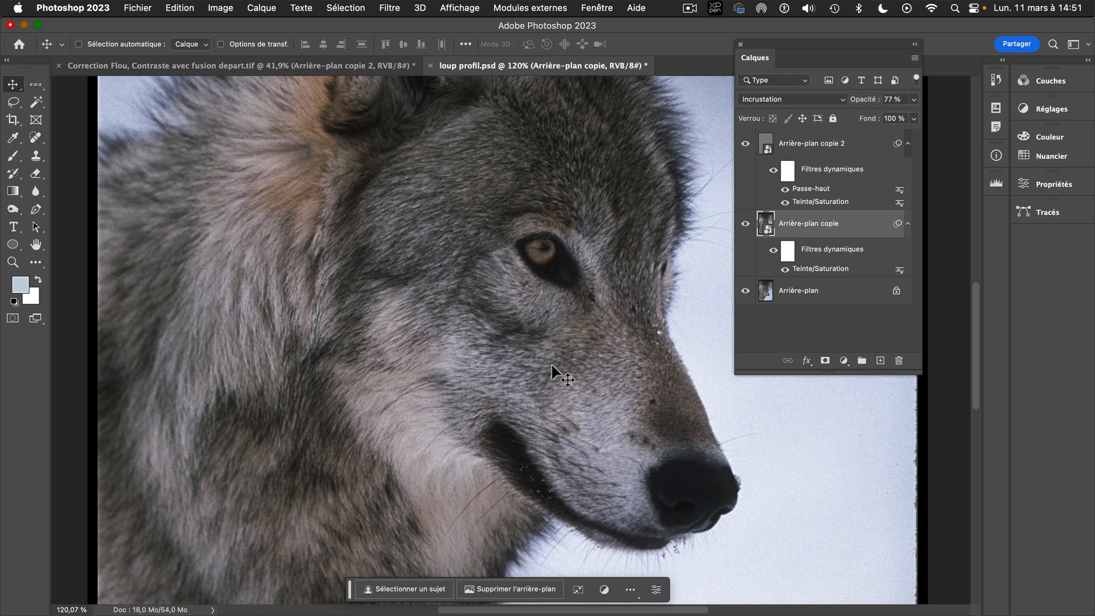
{"action": "left_click_drag", "start_coordinate": [596, 335], "coordinate": [545, 333]}
{"action": "left_click_drag", "start_coordinate": [596, 310], "coordinate": [560, 309]}
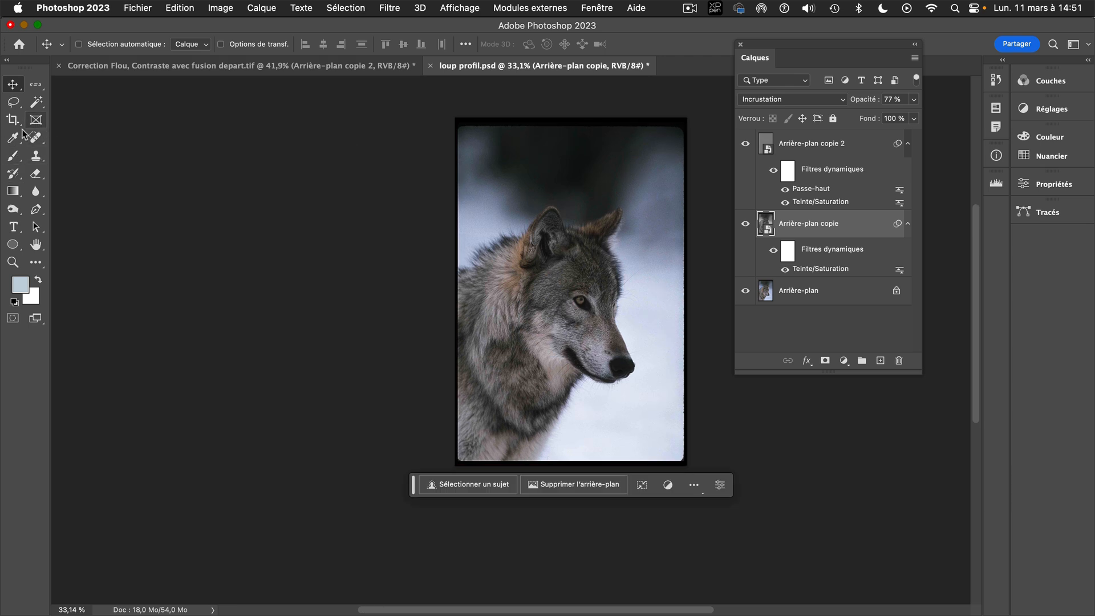
Draw a rectangular selection around the wolf photo inside its black border with the Rectangular Marquee tool.
{"action": "left_click", "coordinate": [35, 86]}
{"action": "right_click", "coordinate": [35, 86]}
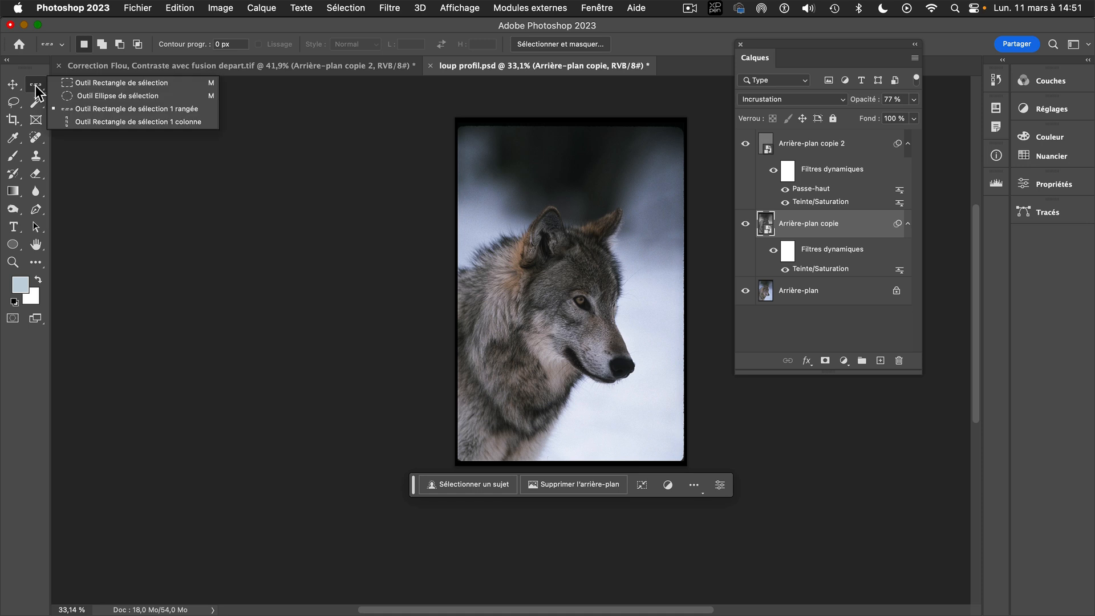
{"action": "left_click", "coordinate": [97, 83]}
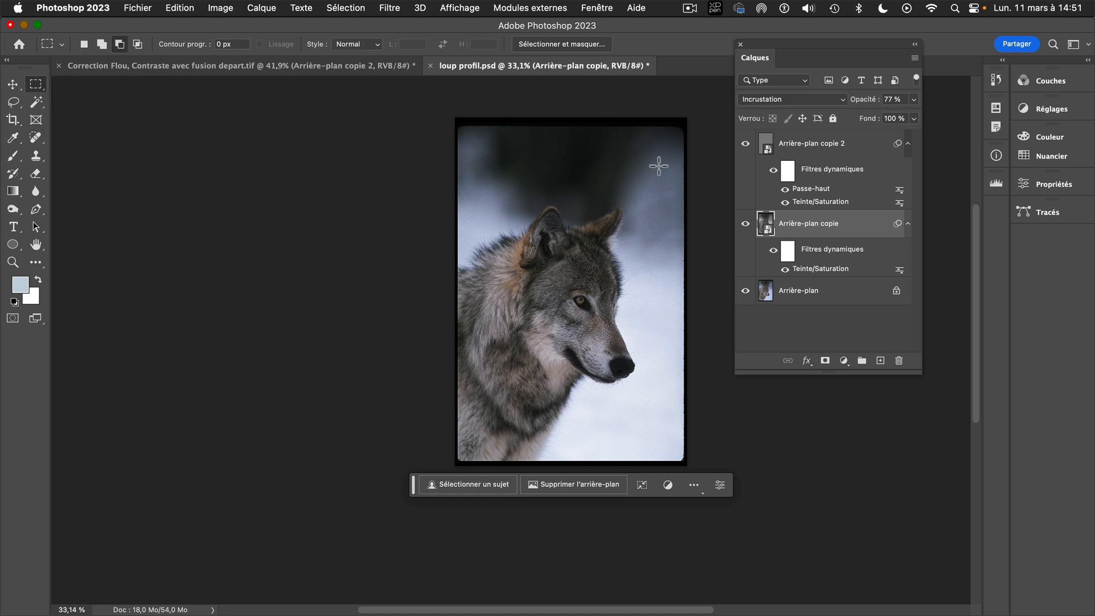
{"action": "left_click_drag", "start_coordinate": [461, 144], "coordinate": [684, 461]}
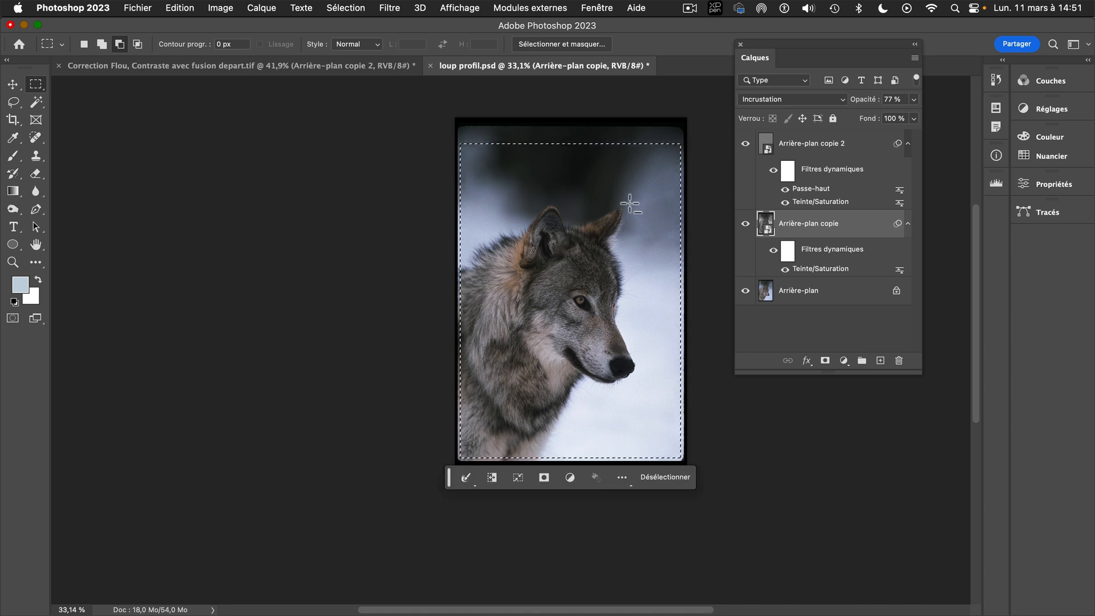
Transform the selection outline, stretching its upper edge toward the black border to about 103.53% height.
{"action": "scroll", "coordinate": [628, 201], "scroll_direction": "right", "scroll_amount": 2}
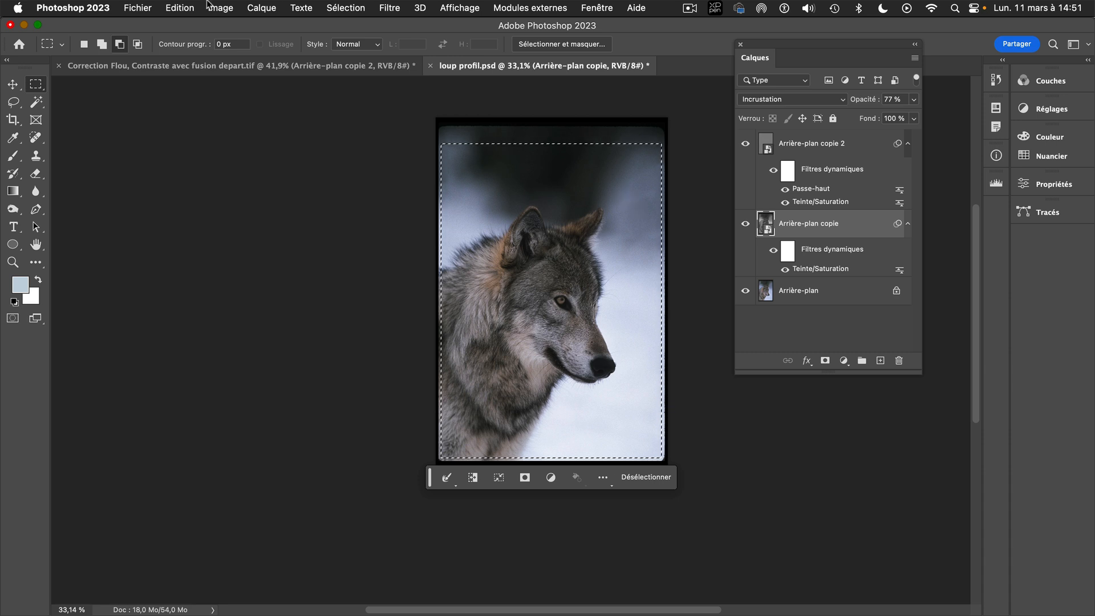
{"action": "left_click", "coordinate": [225, 7]}
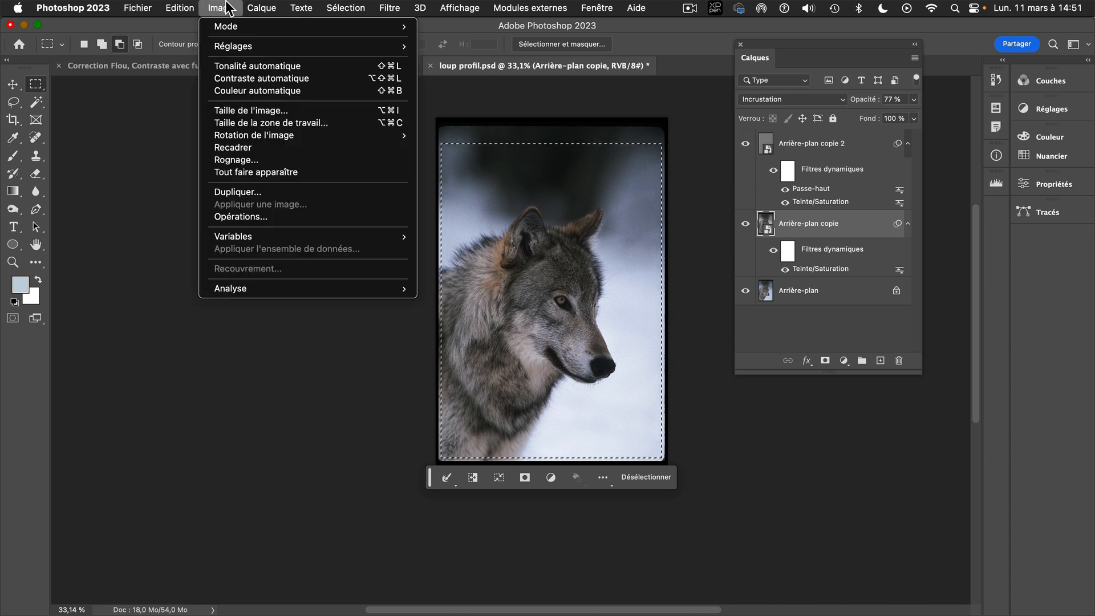
{"action": "mouse_move", "coordinate": [332, 5]}
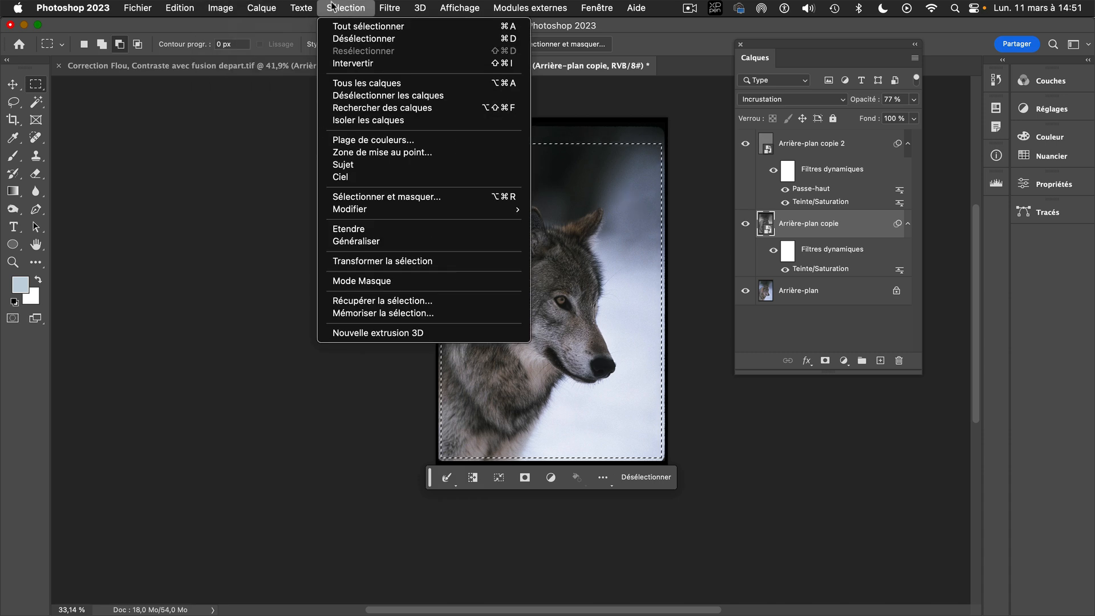
{"action": "left_click", "coordinate": [425, 264]}
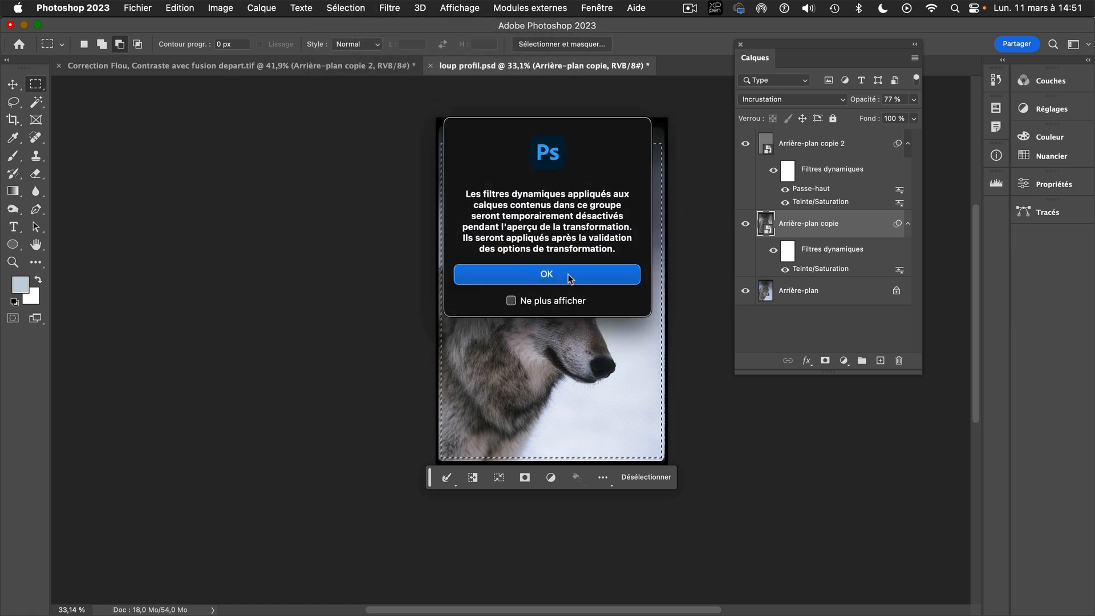
{"action": "left_click", "coordinate": [569, 273]}
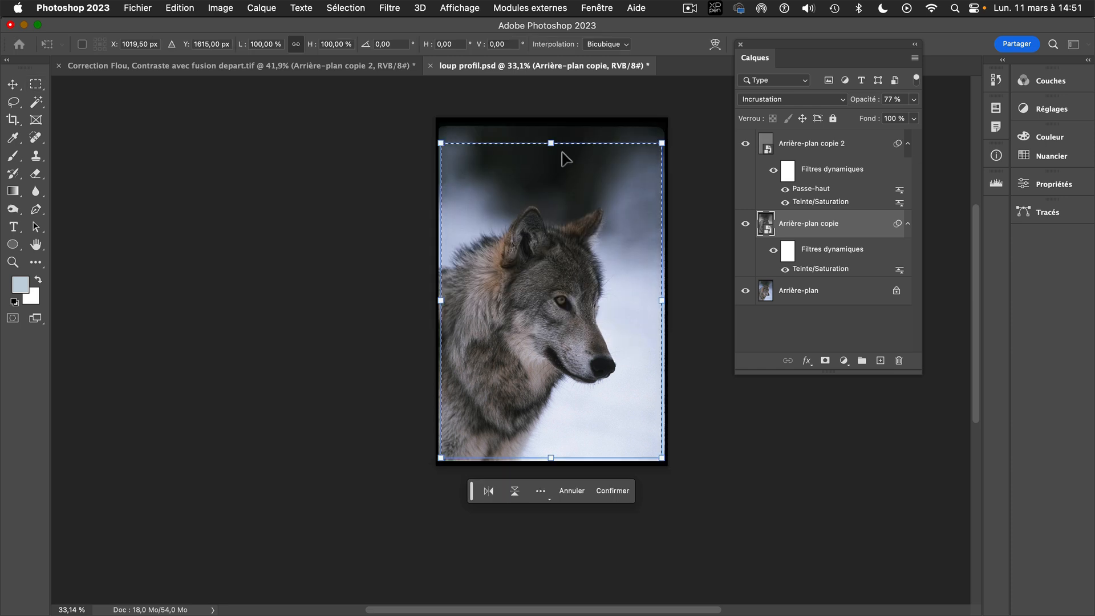
{"action": "left_click_drag", "start_coordinate": [557, 150], "coordinate": [560, 137]}
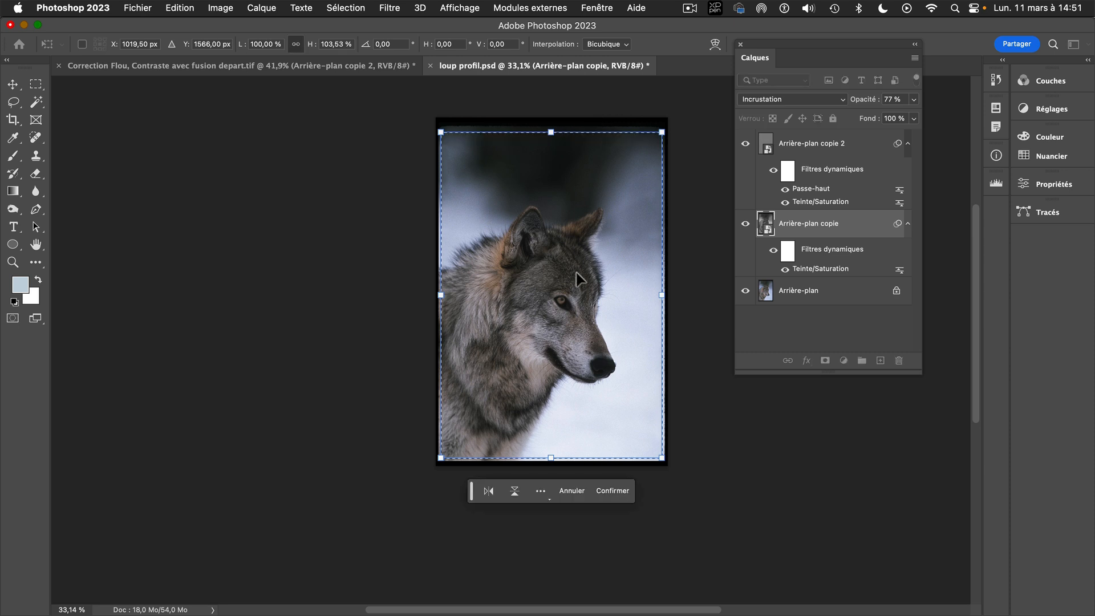
{"action": "key", "text": "Return"}
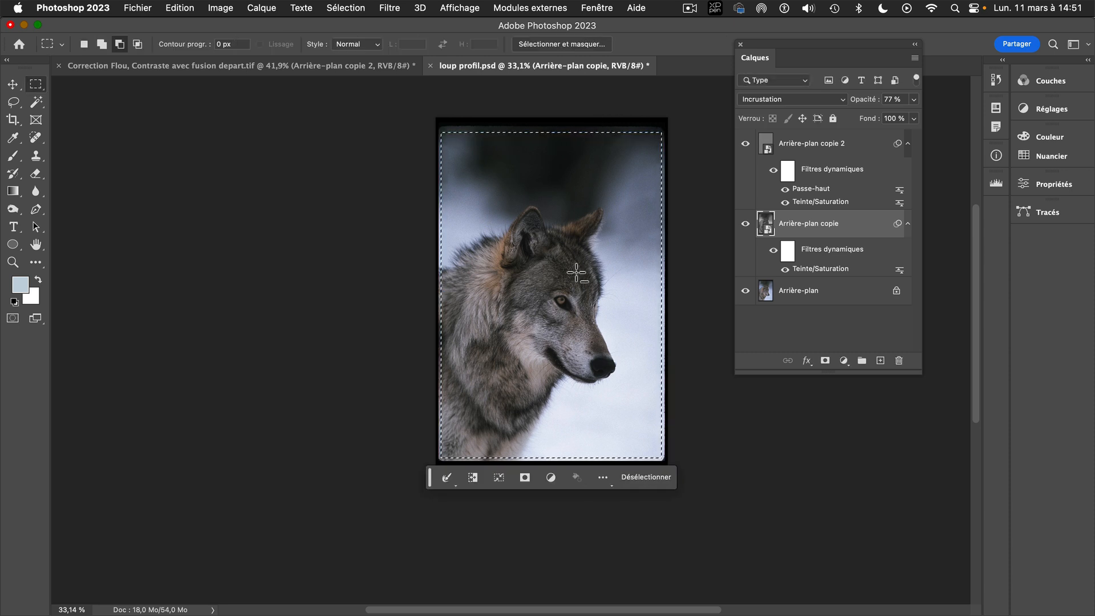
Crop the wolf image to the selection to remove the black border, and deselect.
{"action": "left_click", "coordinate": [219, 7]}
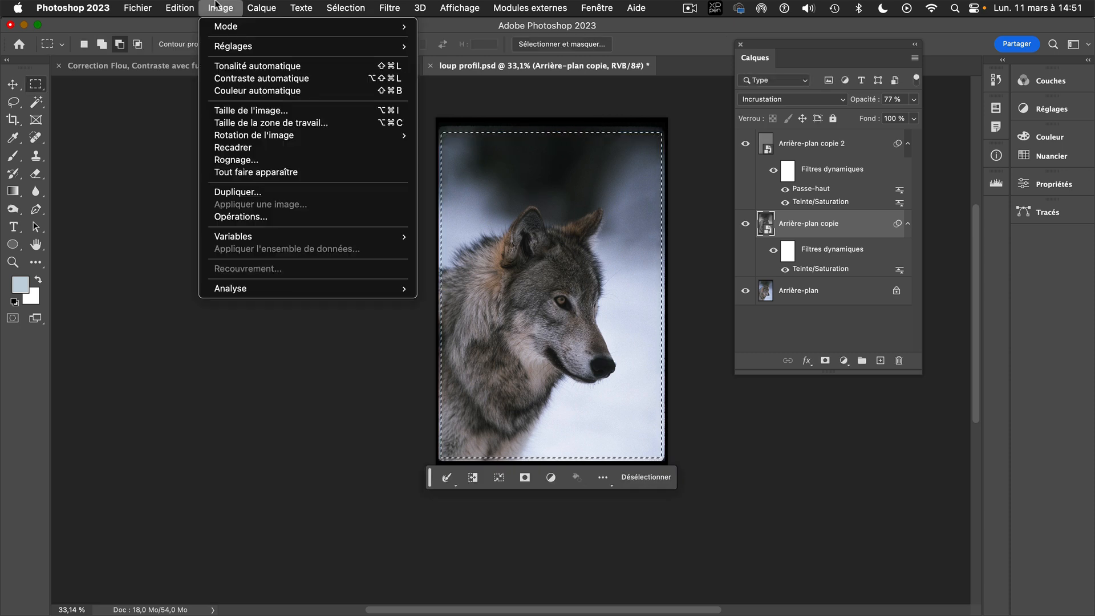
{"action": "left_click", "coordinate": [254, 150]}
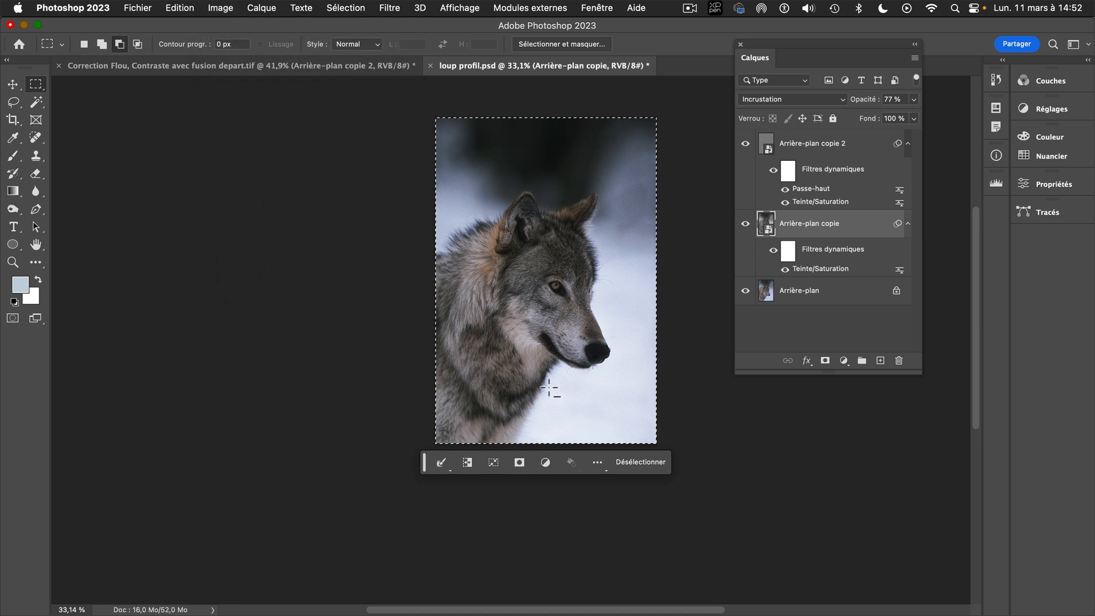
{"action": "key", "text": "super+d"}
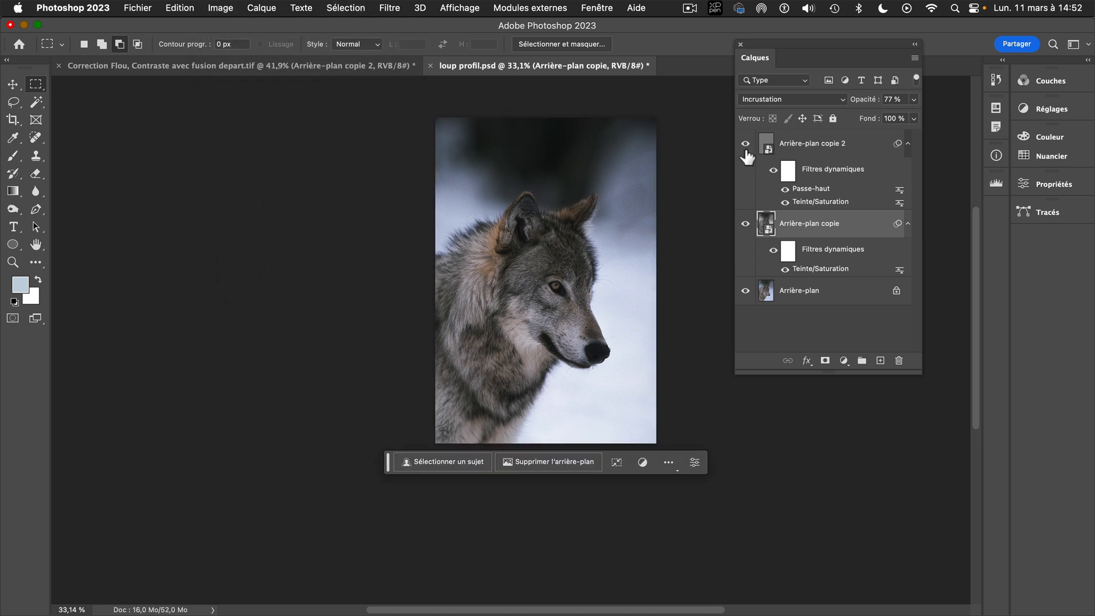
Compare the cropped wolf with its copy layers toggled, examine its head up close, and switch to the portrait document.
{"action": "mouse_move", "coordinate": [745, 144]}
{"action": "left_mouse_down"}
{"action": "mouse_move", "coordinate": [749, 233]}
{"action": "mouse_move", "coordinate": [757, 135]}
{"action": "left_mouse_up"}
{"action": "left_click_drag", "start_coordinate": [575, 313], "coordinate": [632, 326]}
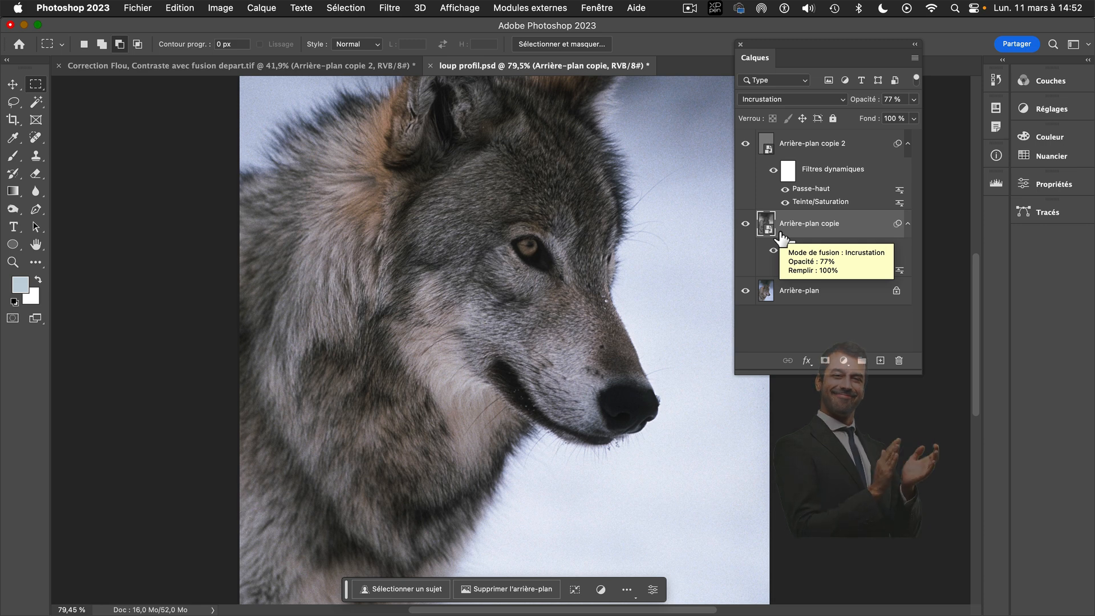
{"action": "left_click", "coordinate": [171, 66]}
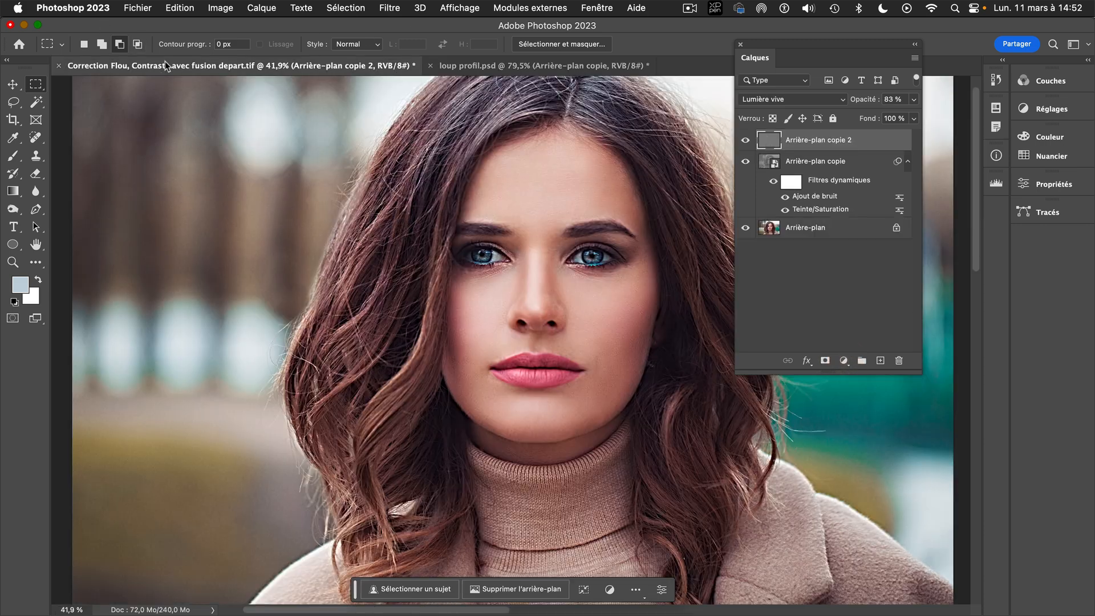